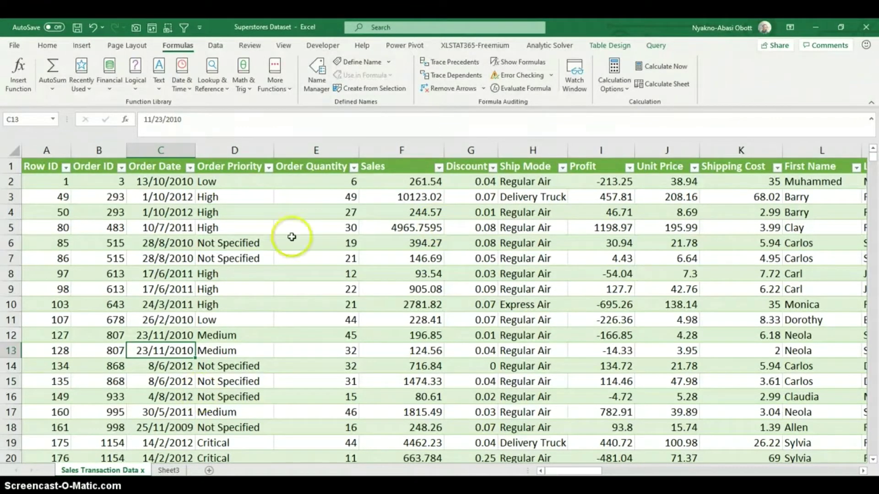
Step: Examine the Order Date and Order ID columns of the sales table for repeated entries
left_click(192, 255)
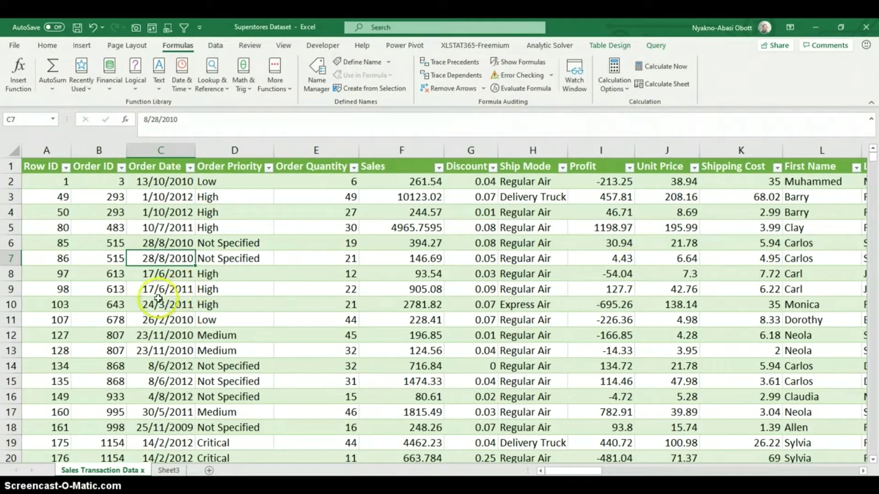
left_click(109, 182)
left_click(114, 228)
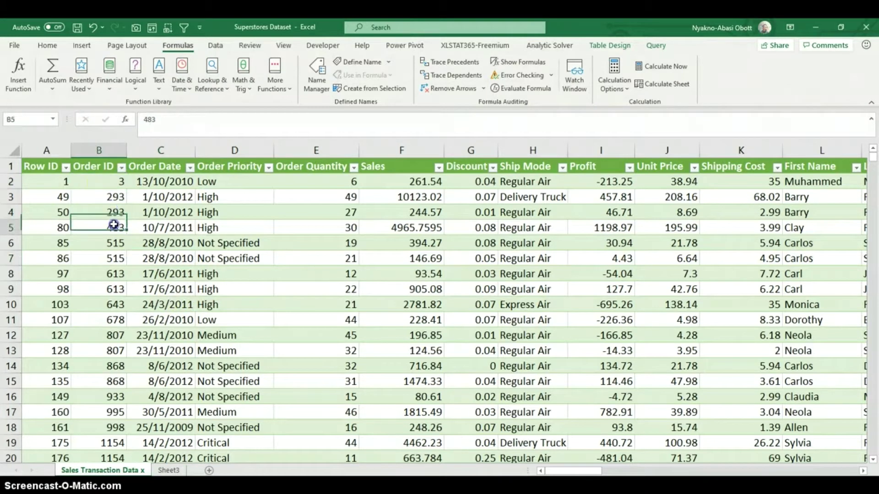
left_click(114, 258)
left_click(114, 305)
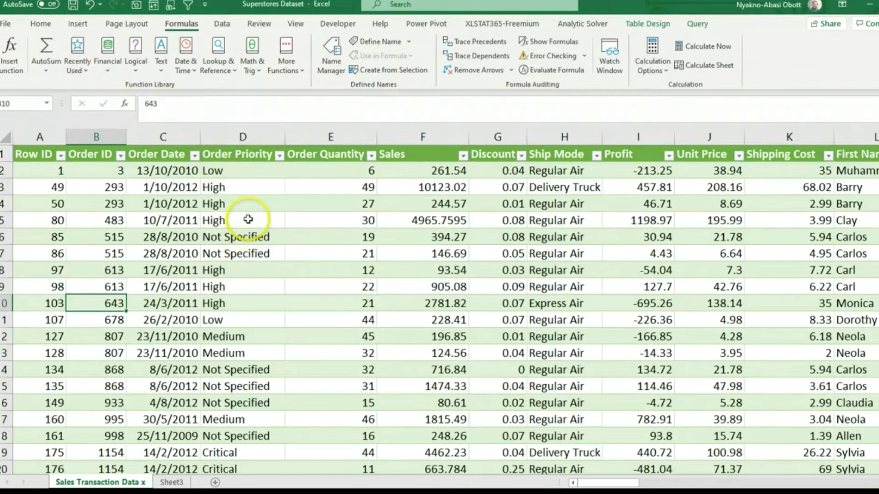
Step: Examine the distinct categories in the Order Priority column and compare the repeated Order ID entries in rows 3 and 4
left_click(245, 170)
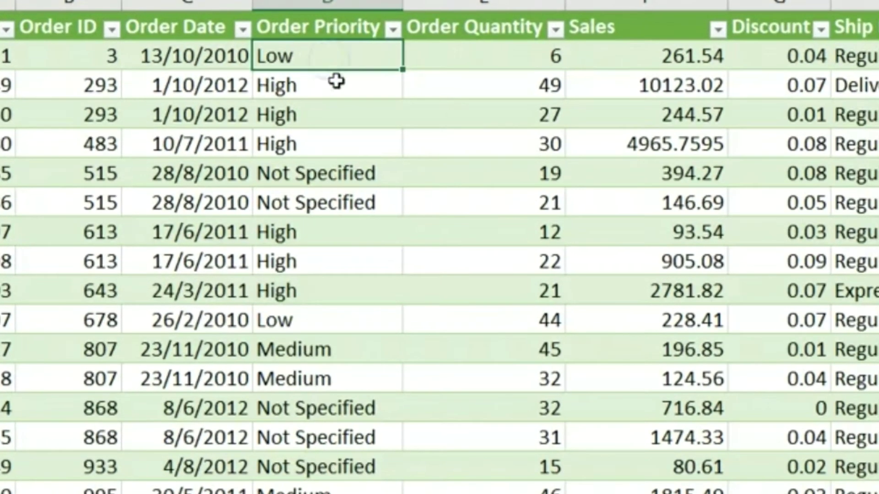
left_click(312, 89)
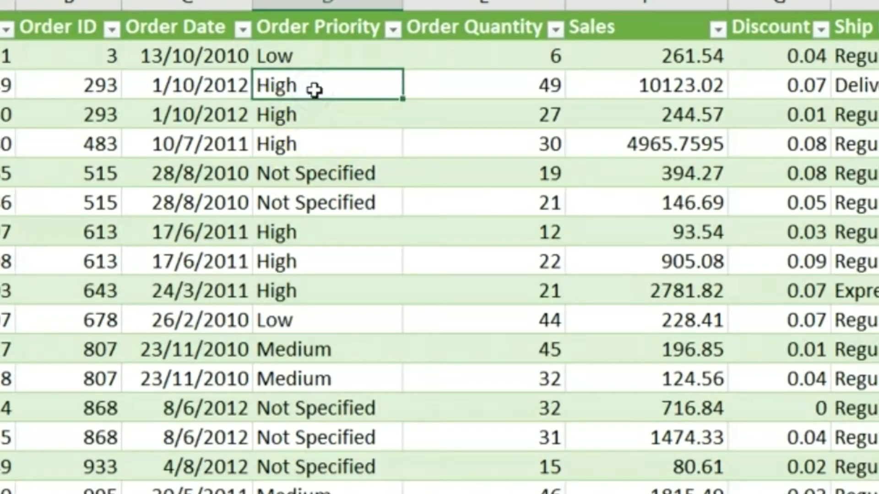
left_click_drag(316, 95, 319, 143)
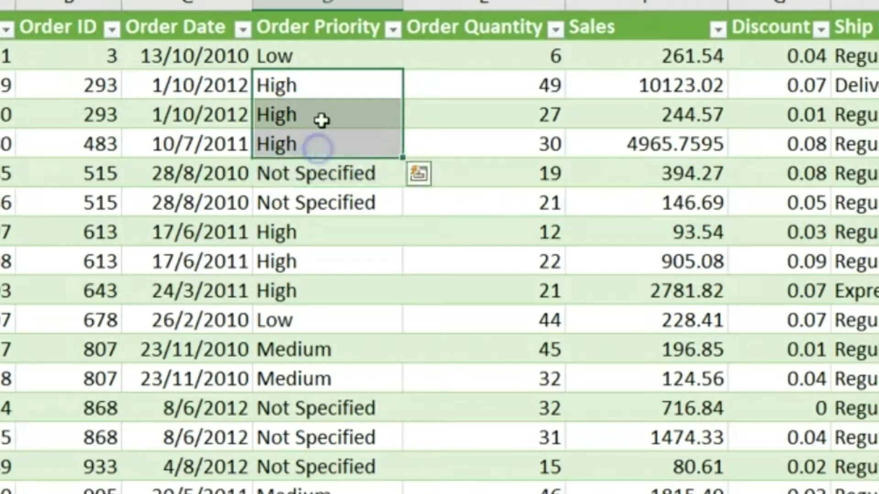
left_click(322, 55)
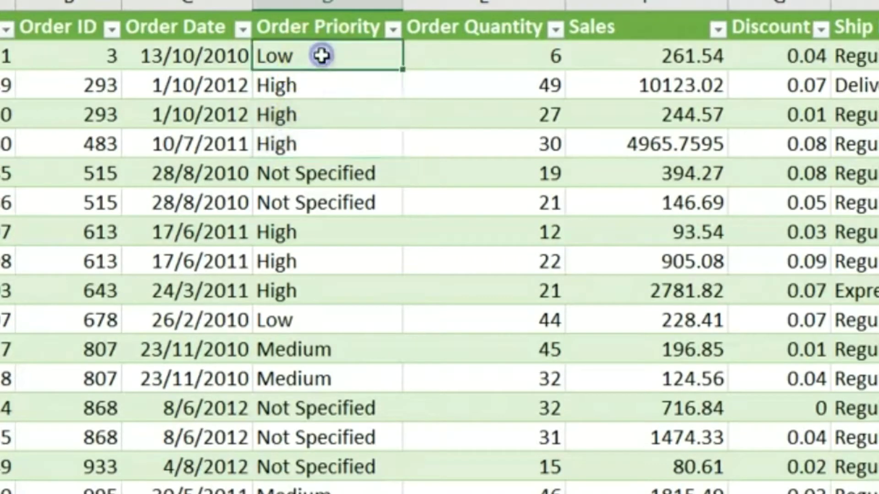
left_click(333, 86)
left_click(330, 177)
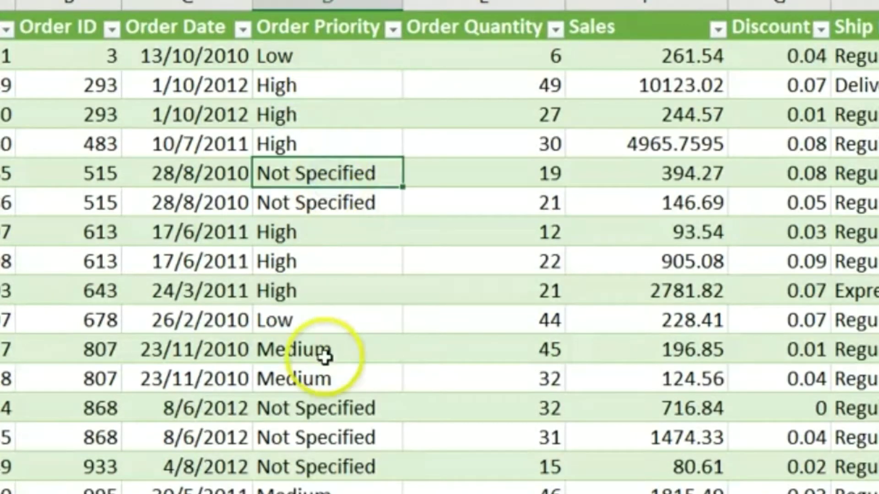
left_click(350, 349)
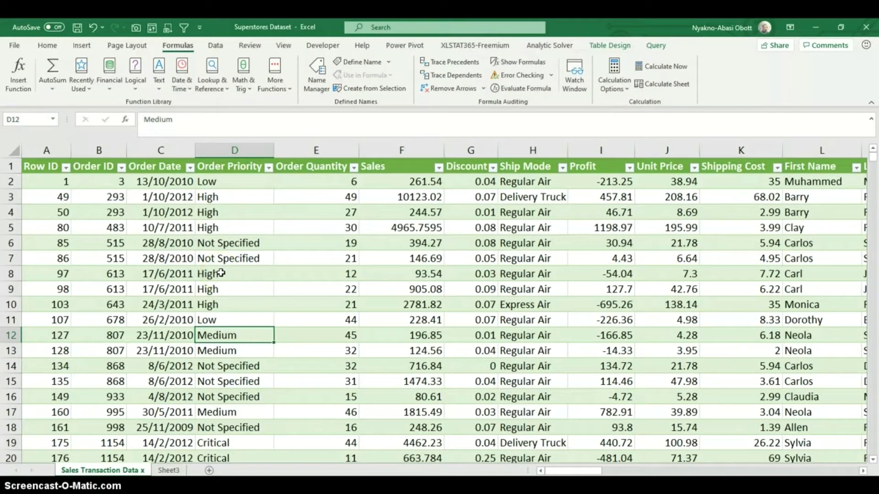
left_click(110, 197)
left_click(113, 211)
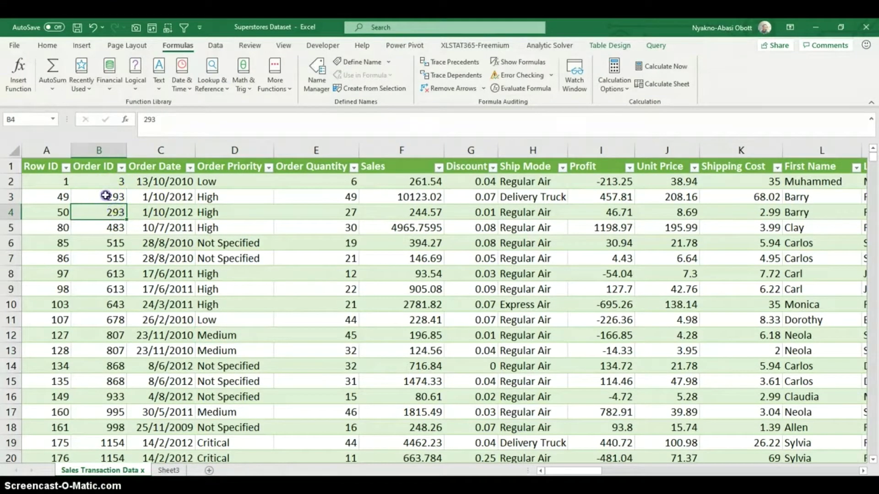
left_click(113, 195)
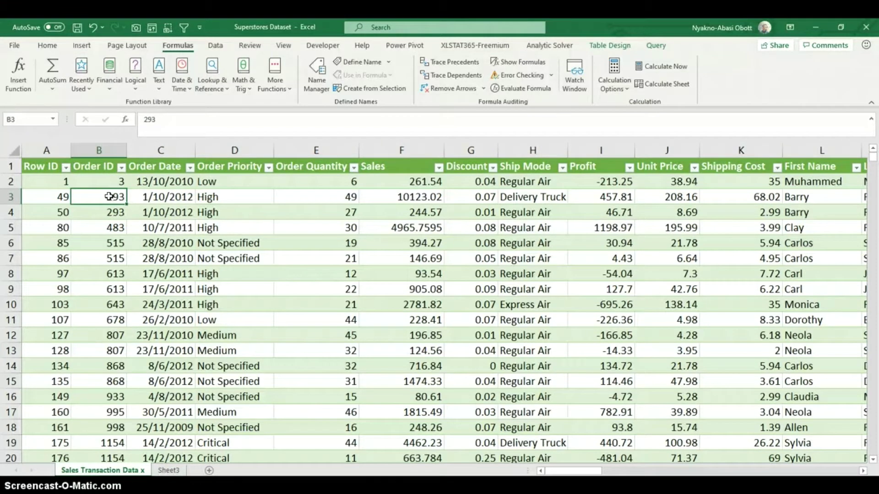
left_click(137, 260)
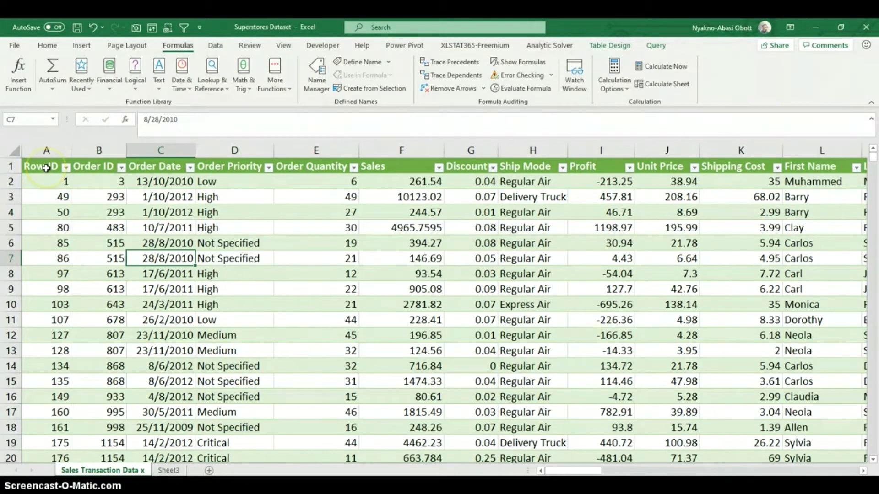
Step: Create named ranges from the entire sales table including headers, using only the top row as the source of names
left_click(46, 168)
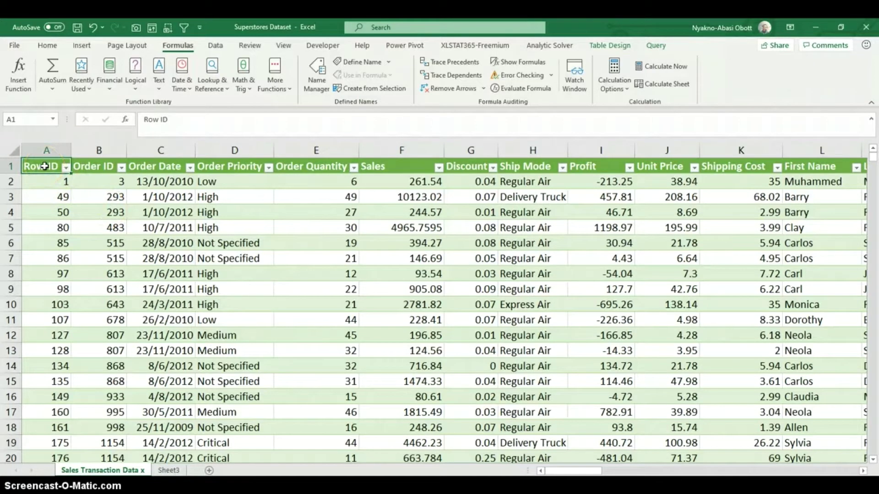
key("ctrl+shift+Right")
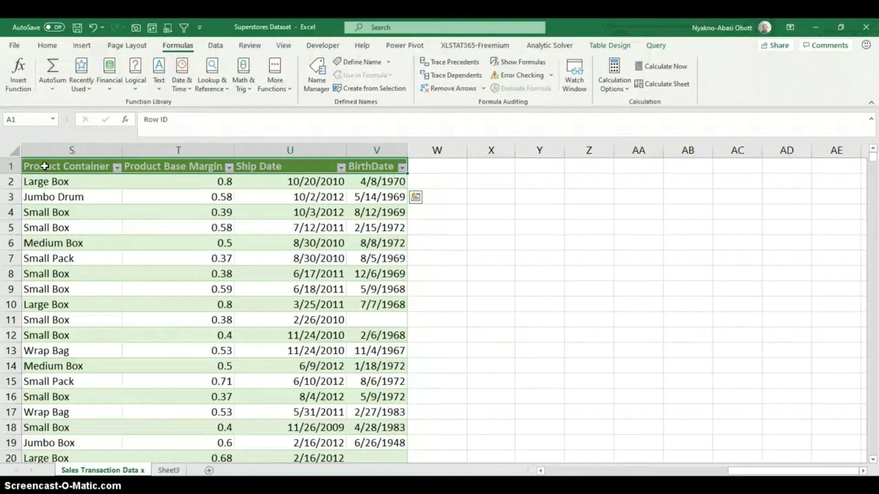
key("ctrl+shift+Down")
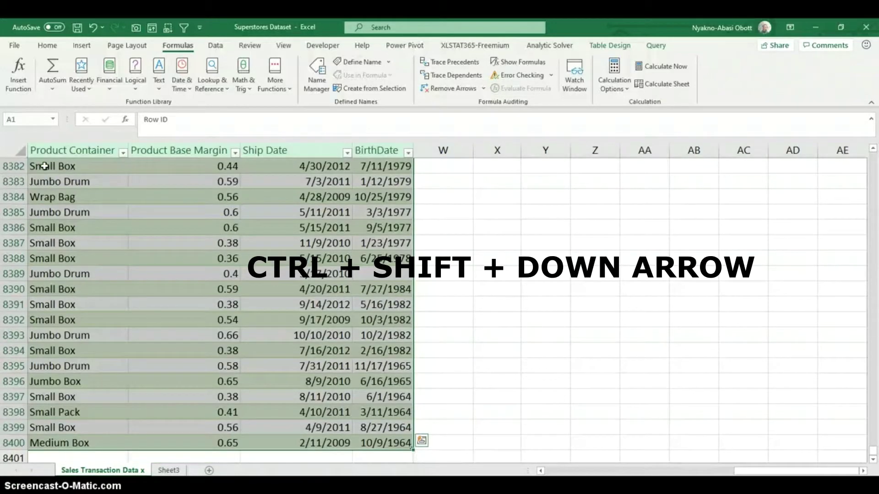
key("ctrl+BackSpace")
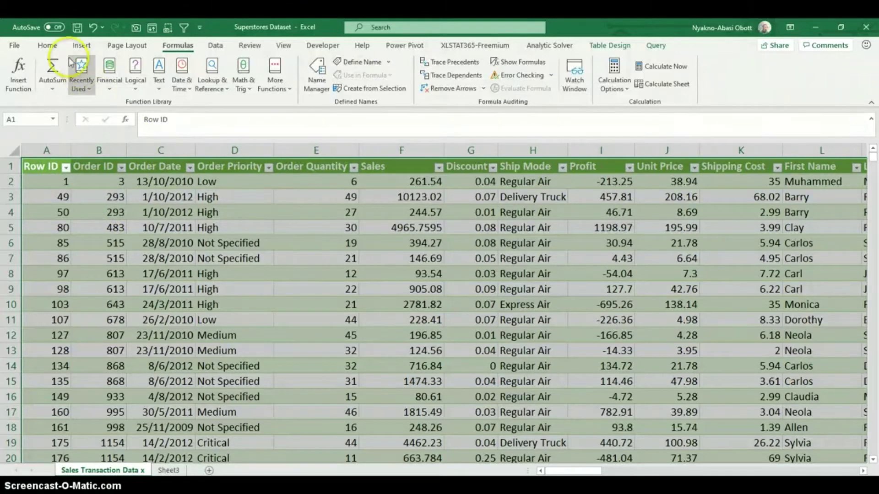
left_click(48, 45)
left_click(185, 45)
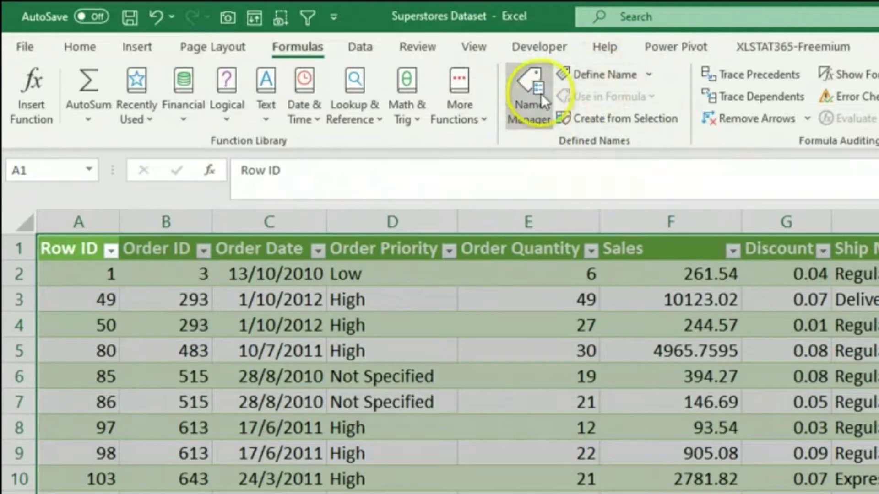
left_click(599, 120)
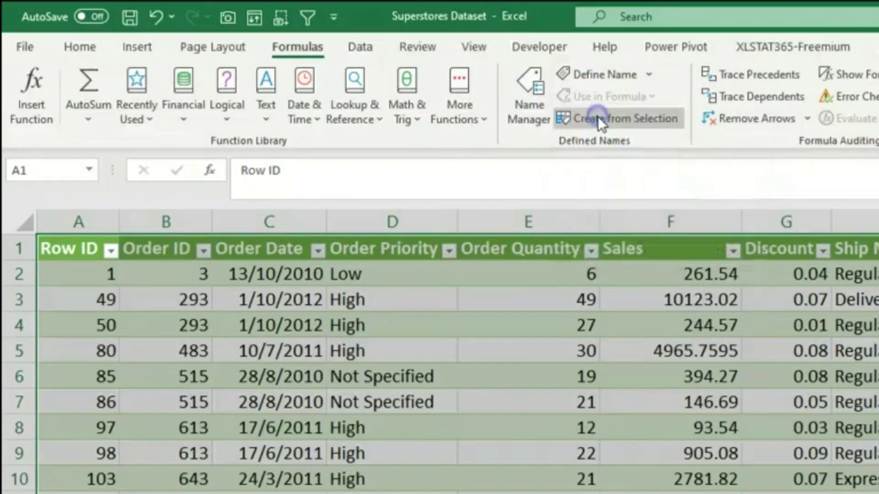
left_click_drag(620, 201, 515, 164)
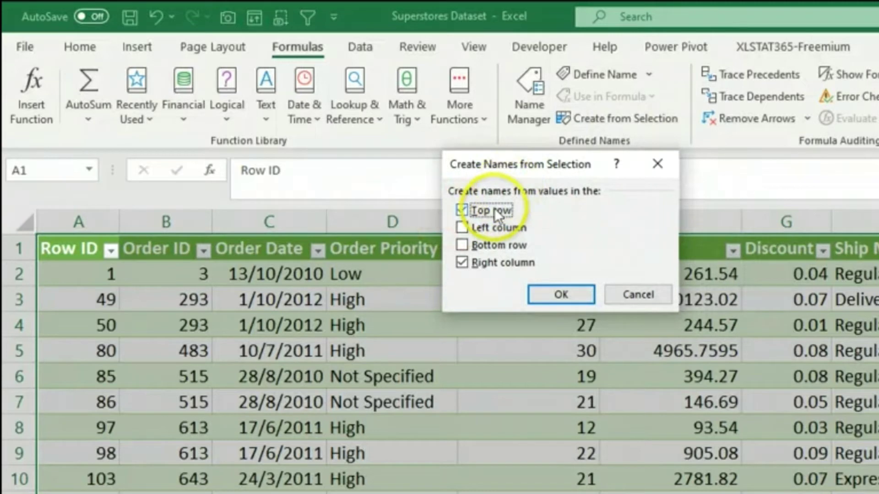
left_click(462, 262)
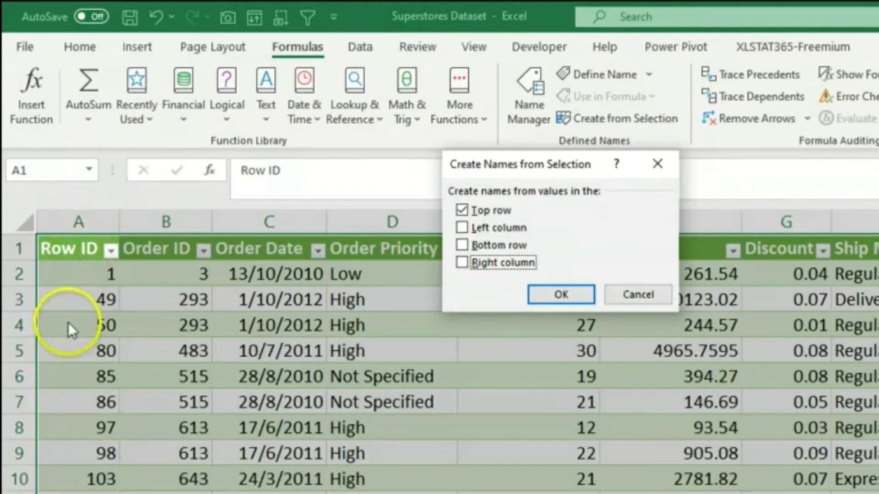
left_click(556, 296)
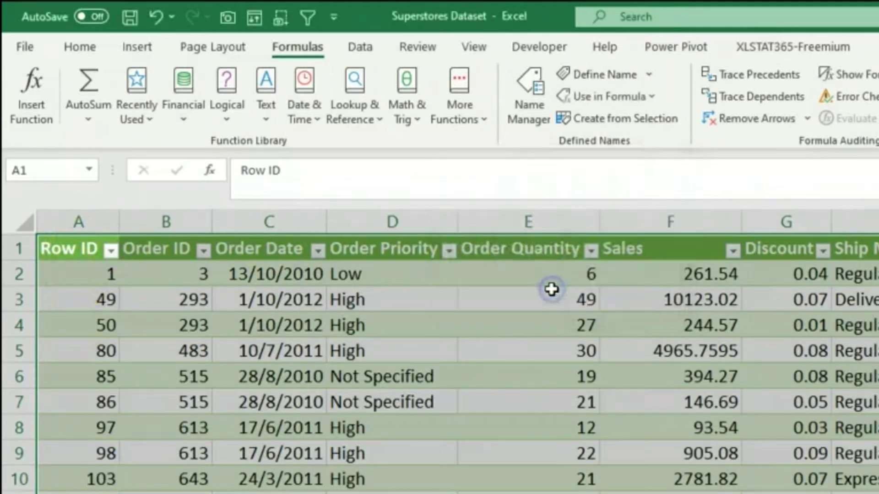
left_click(506, 366)
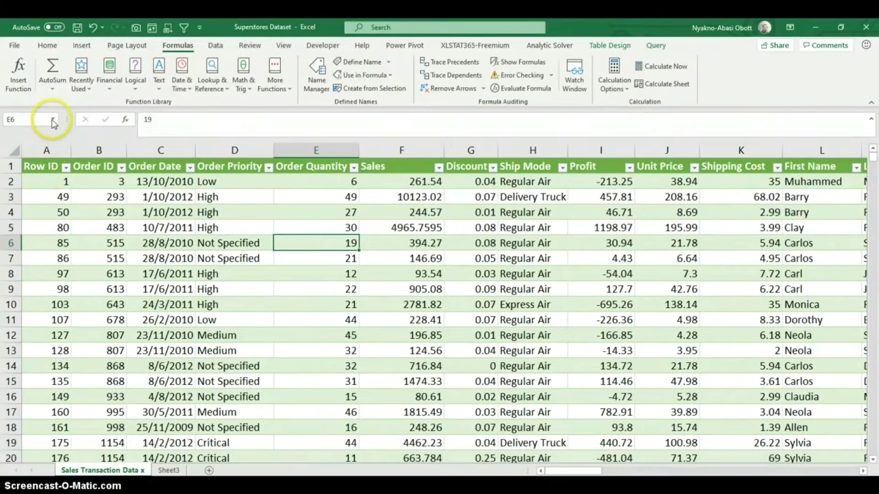
Step: Check the defined names by selecting the Row_ID range and reviewing the list of names against the table's headers
left_click(89, 171)
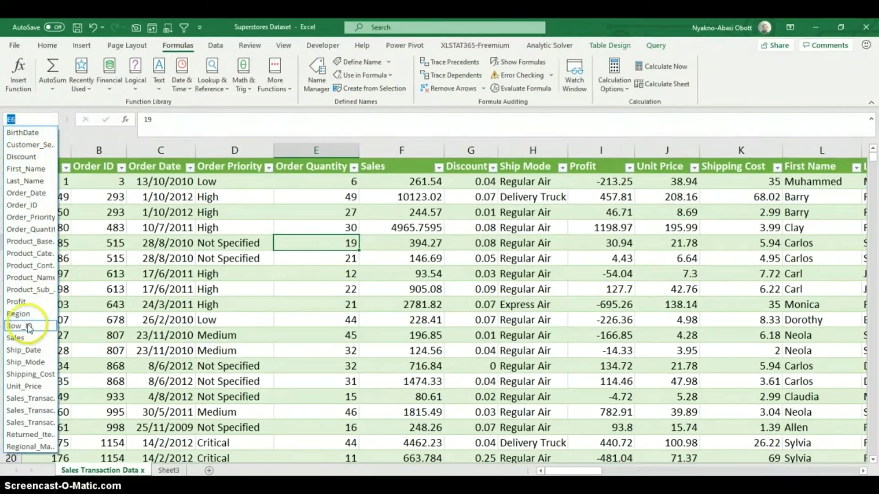
left_click(26, 406)
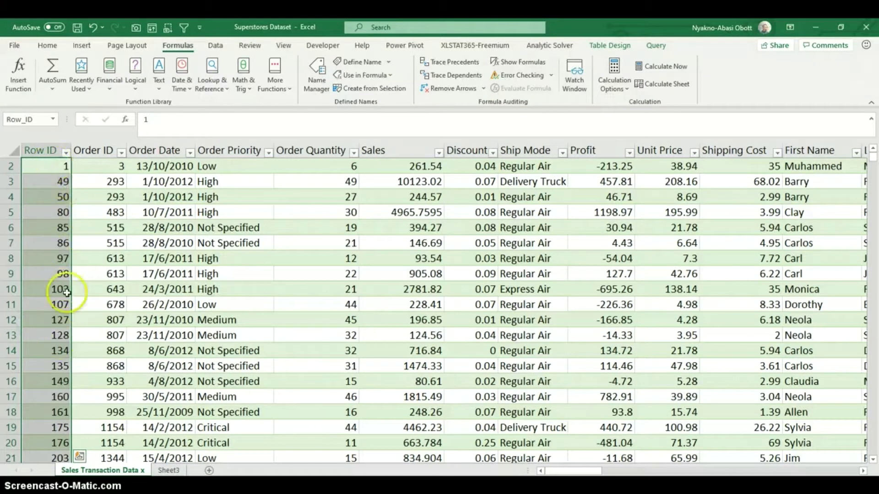
scroll(83, 228, "up", 1)
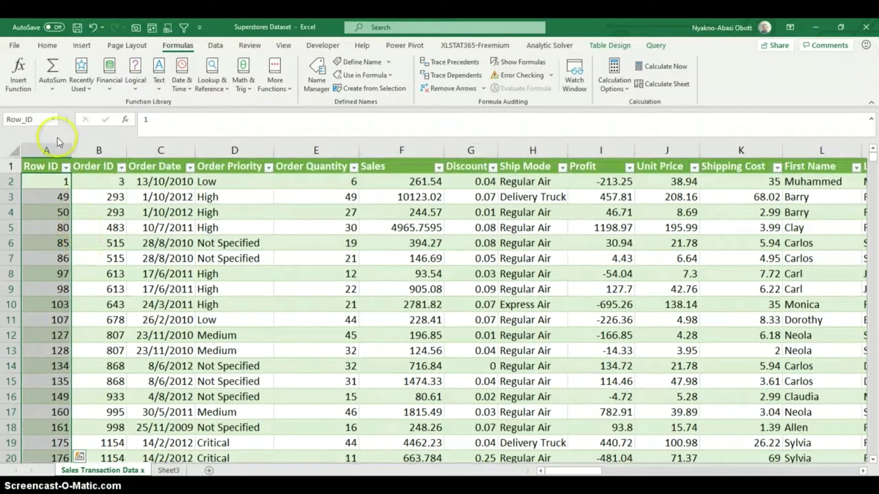
left_click(51, 120)
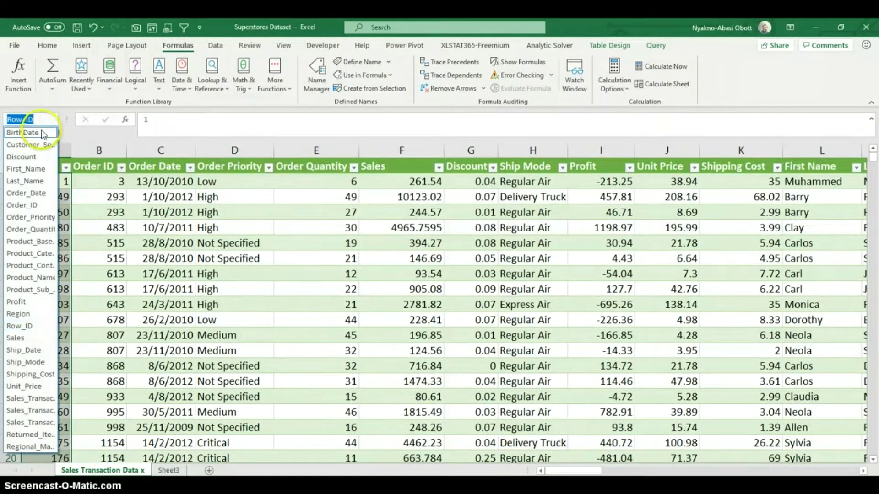
left_click(224, 250)
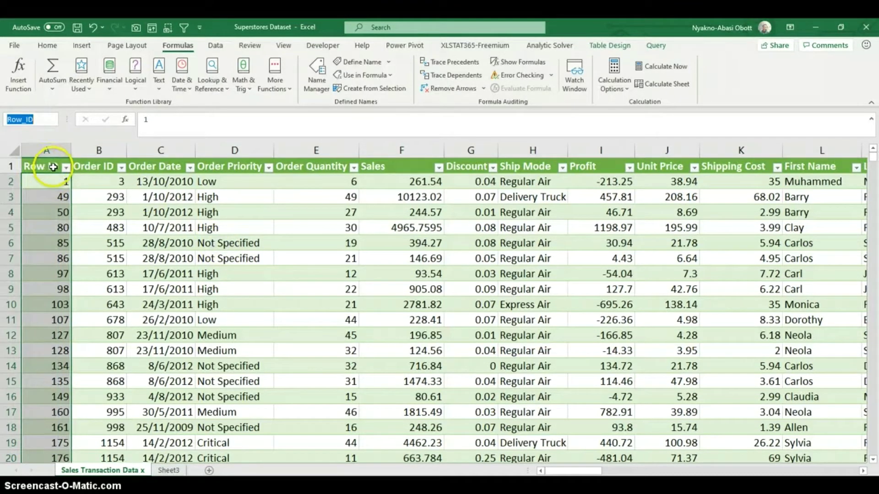
left_click(134, 225)
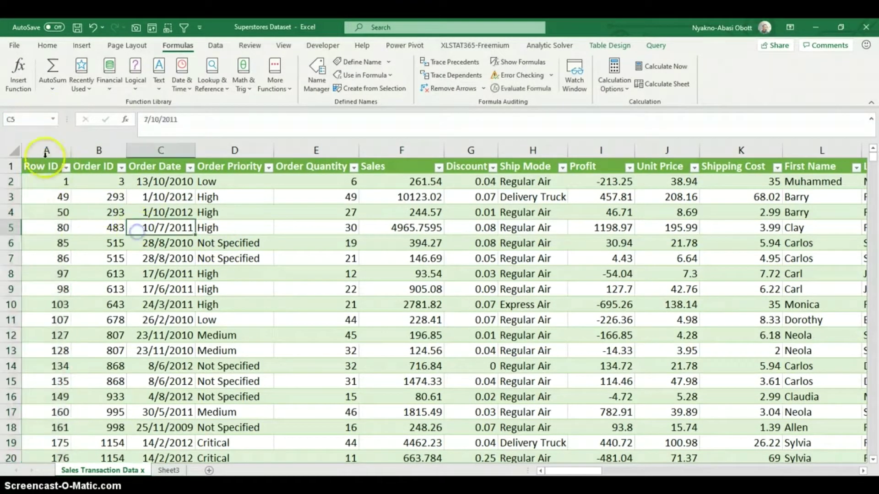
left_click(51, 120)
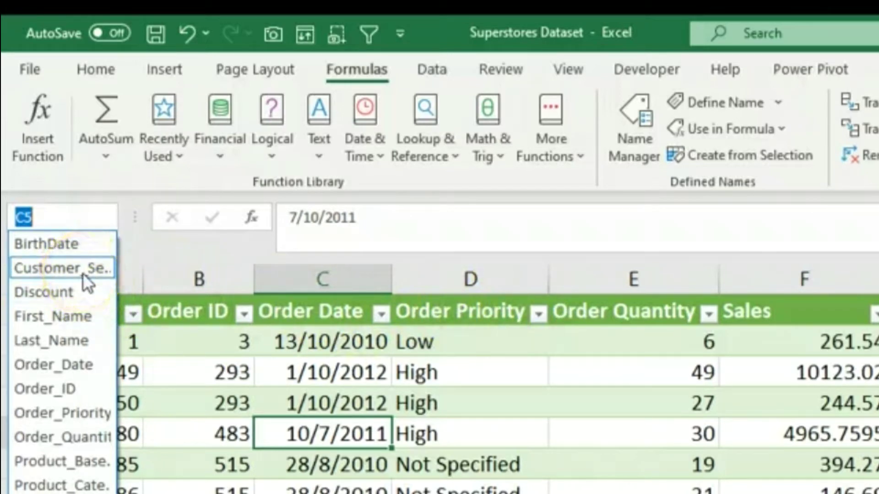
left_click(115, 325)
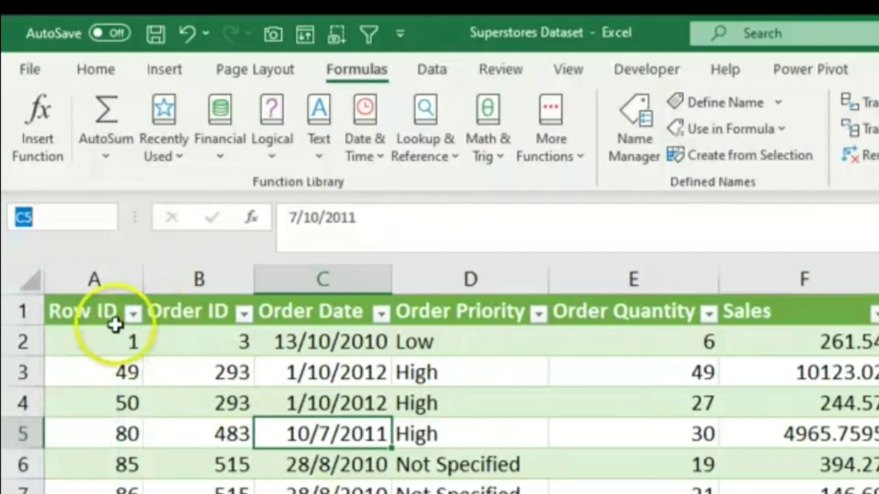
Step: Copy the sales table's entire header row and paste it transposed on Sheet3, starting at cell C4
left_click_drag(87, 315, 382, 173)
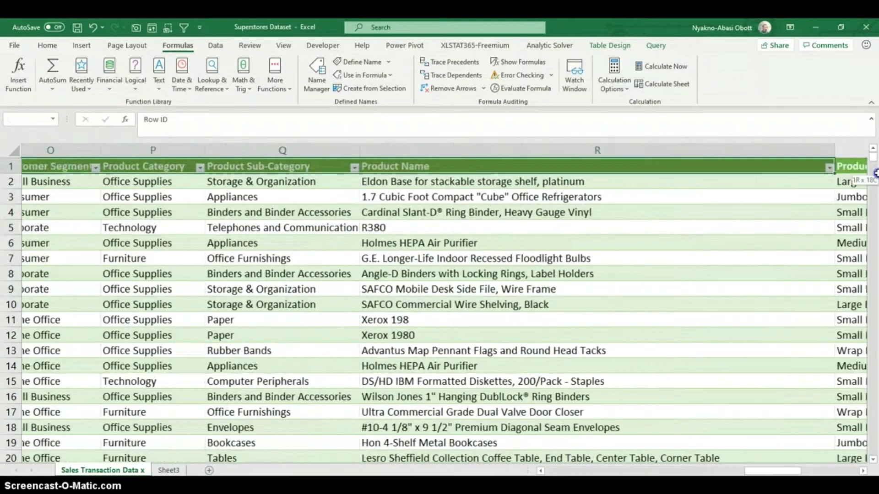
key("ctrl+c")
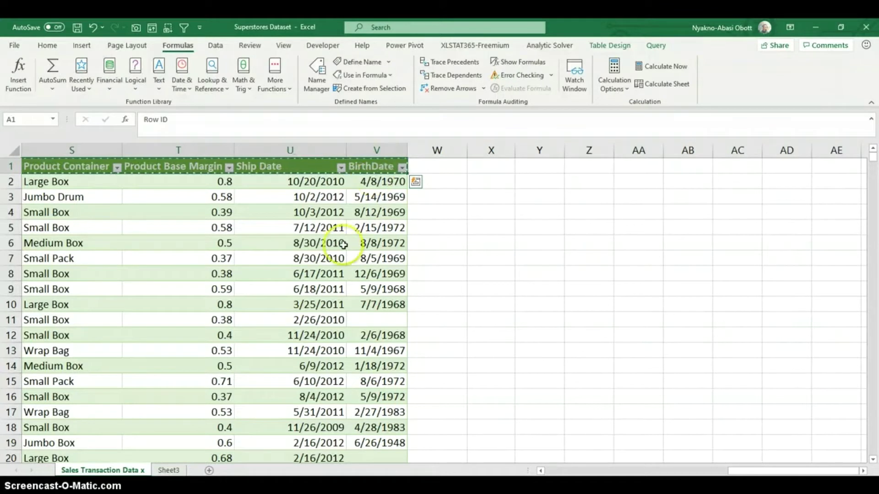
left_click(169, 470)
left_click(137, 212)
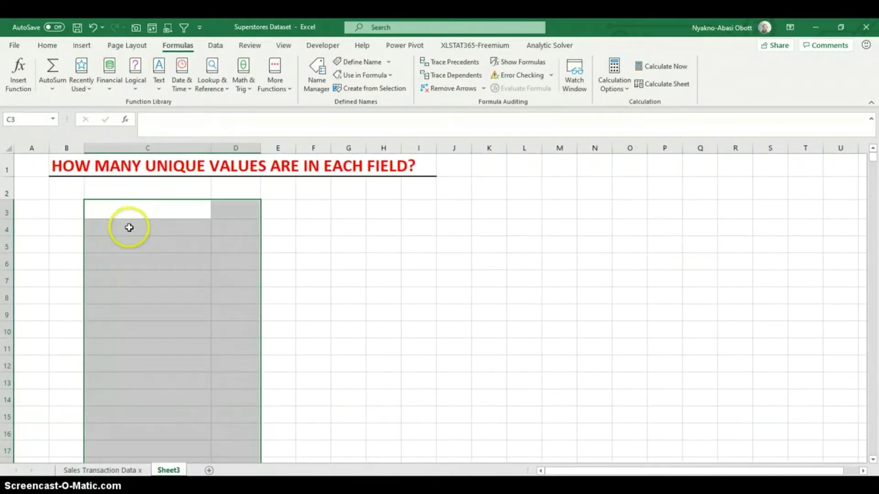
right_click(129, 232)
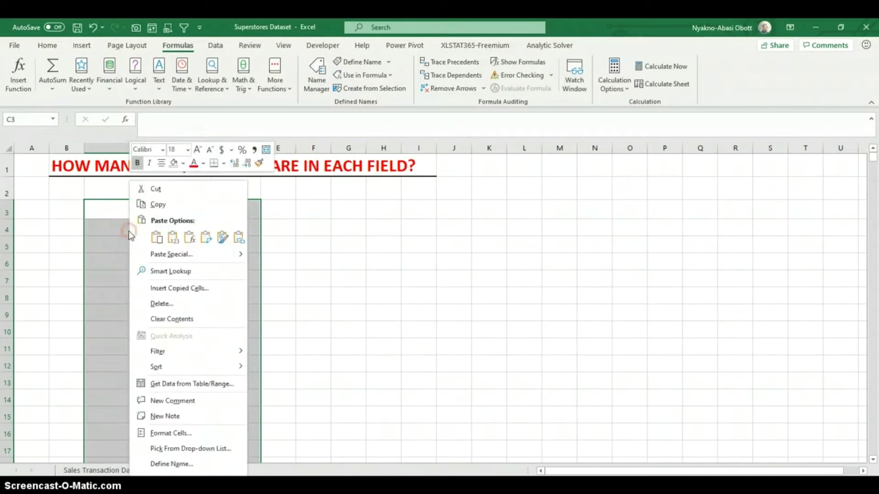
left_click(118, 232)
left_click(121, 231)
right_click(122, 230)
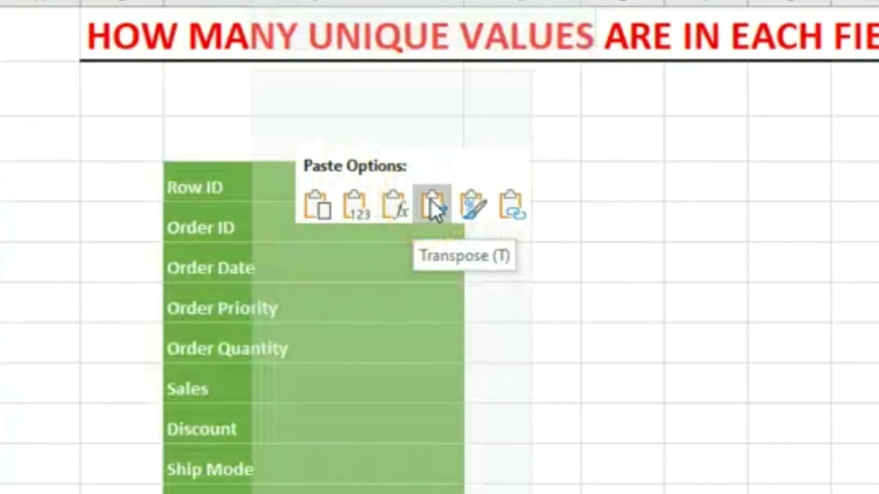
left_click(432, 203)
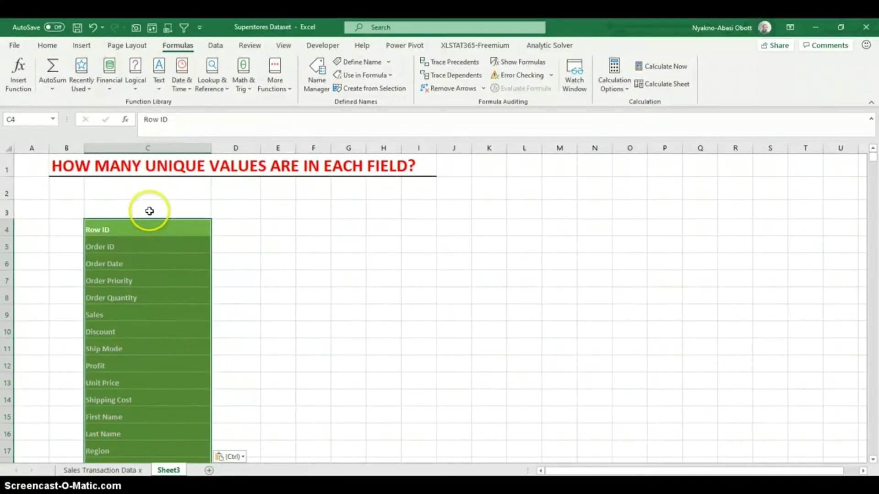
Step: Enter the headings "Fields" in C3 and "#" in D3, and centre the "#" heading
left_click(289, 152)
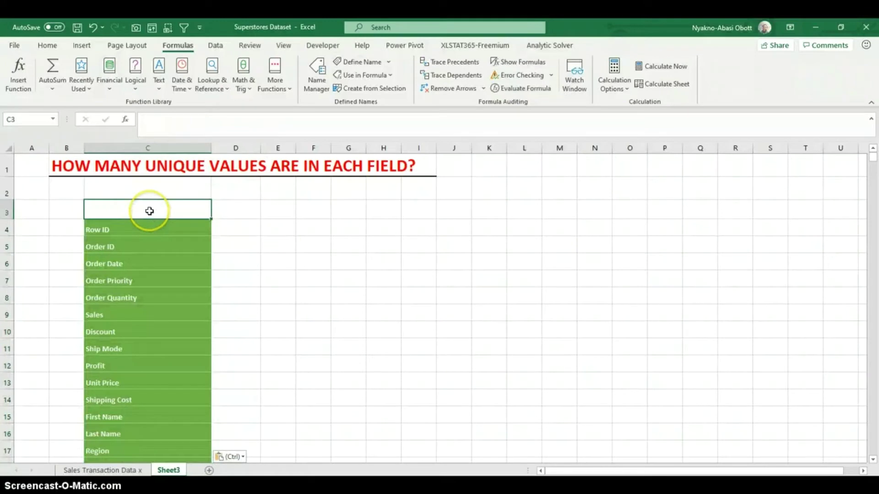
type("Field")
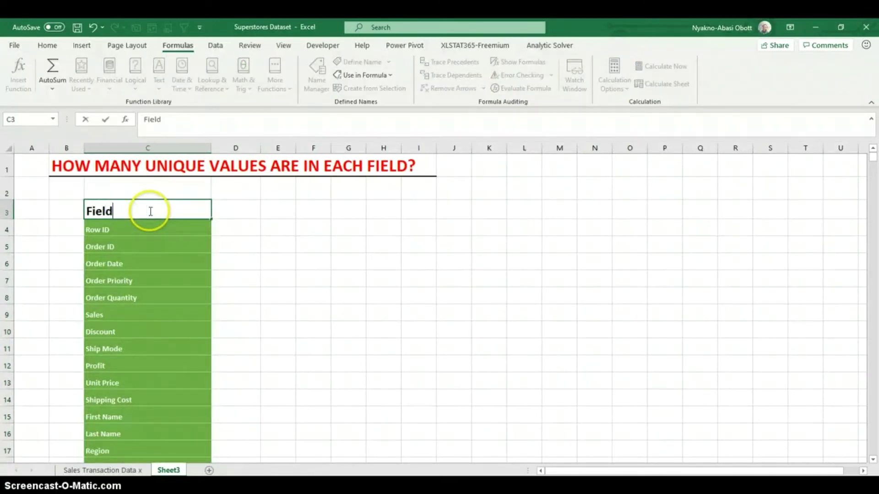
type("s")
left_click(224, 204)
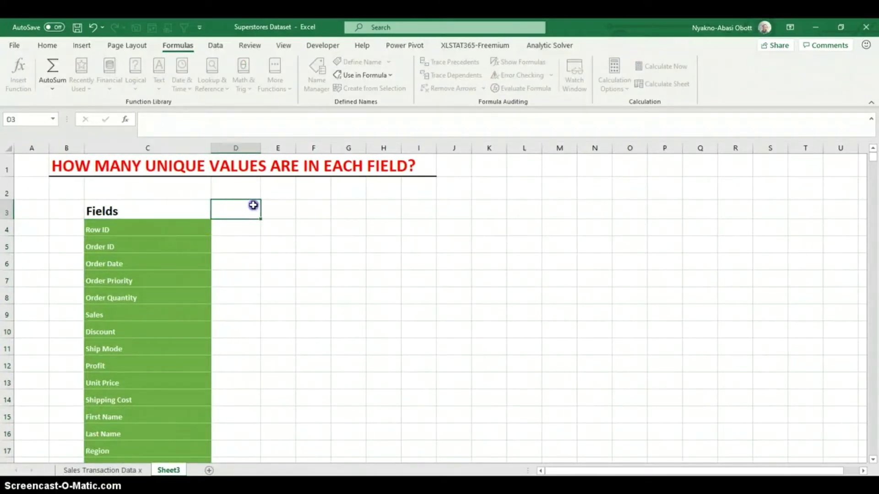
type("#")
left_click(243, 264)
left_click(239, 212)
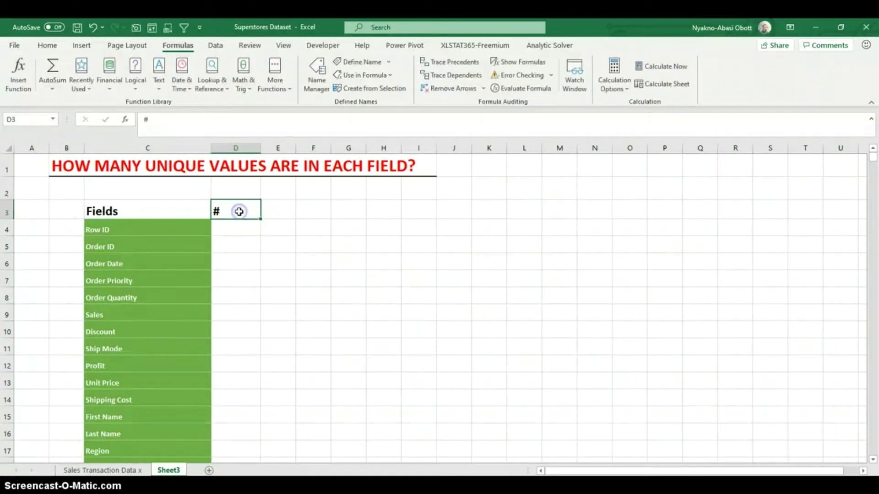
left_click(47, 45)
left_click(236, 83)
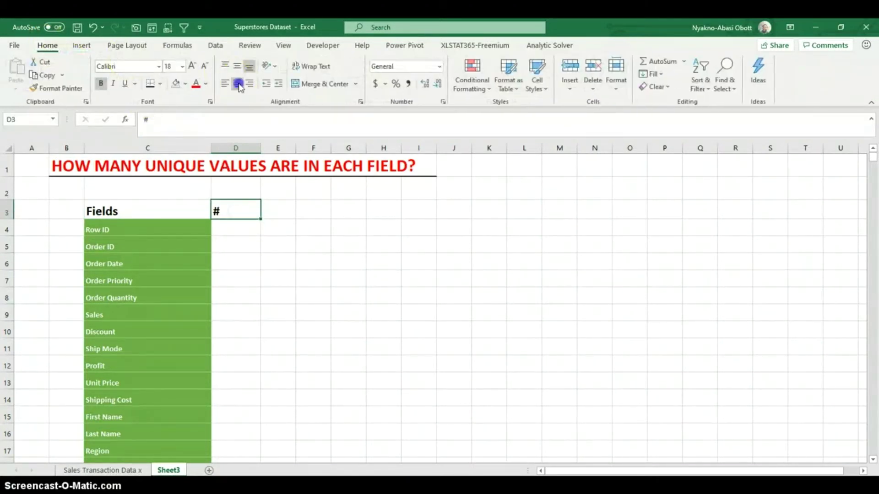
Step: Copy the Fields heading's formatting to the whole field list below, and make the list italic without bold
left_click(123, 218)
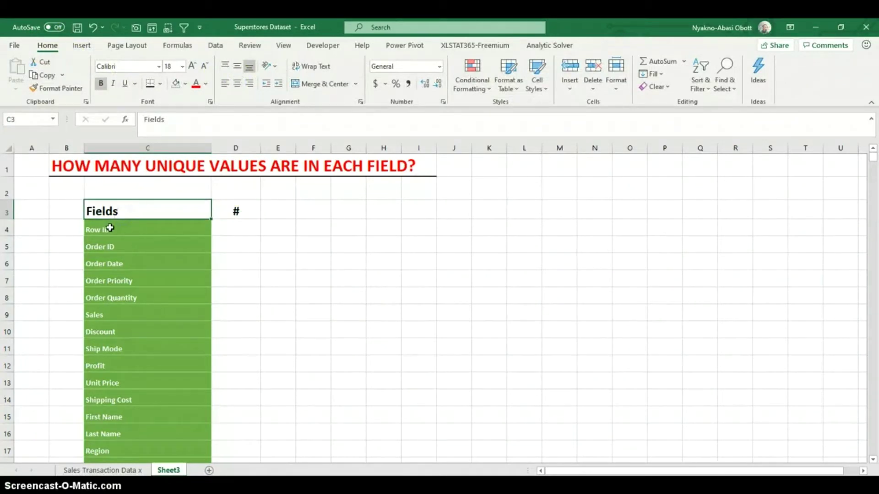
left_click(57, 89)
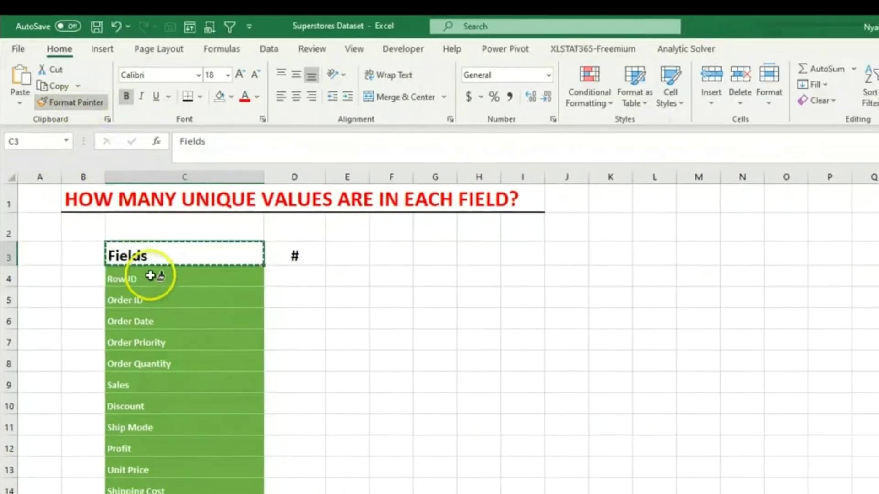
mouse_move(151, 276)
left_mouse_down()
mouse_move(131, 280)
mouse_move(137, 421)
mouse_move(212, 444)
mouse_move(143, 429)
left_mouse_up()
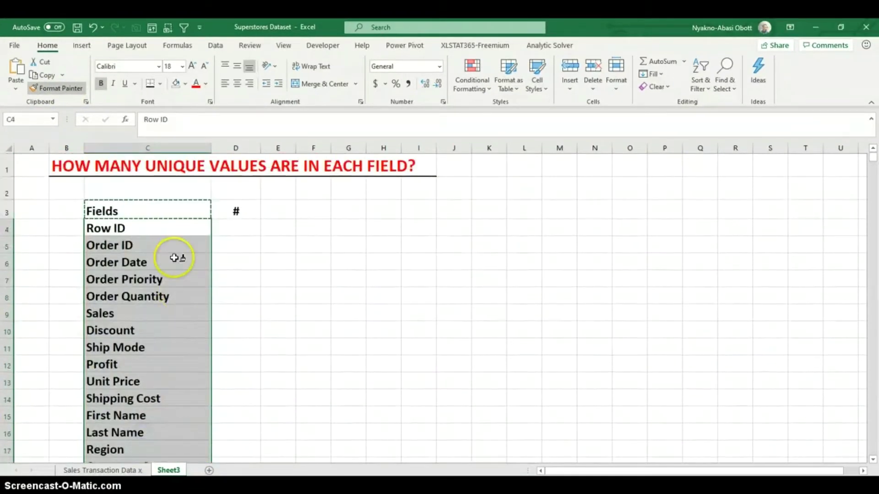
key("Escape")
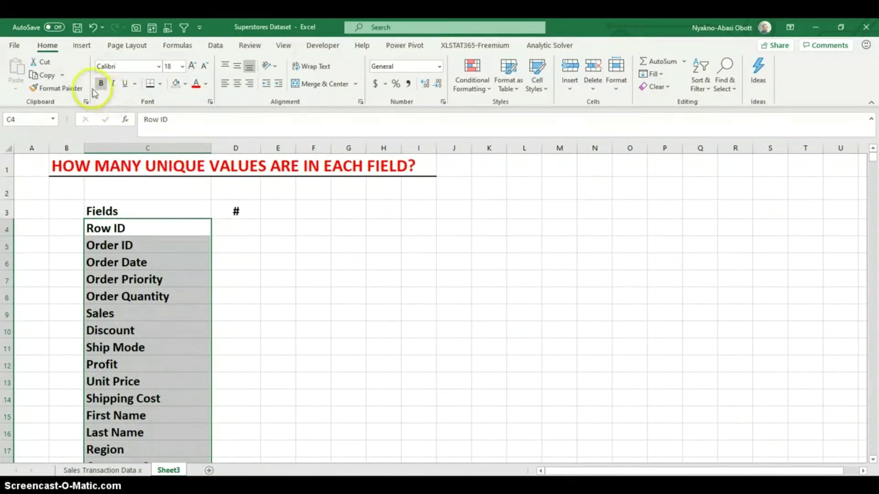
left_click(112, 84)
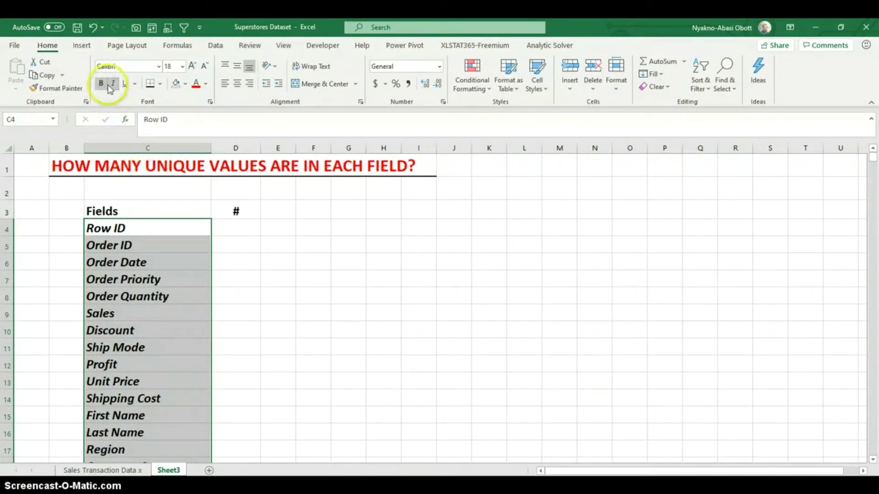
left_click(100, 83)
left_click(201, 297)
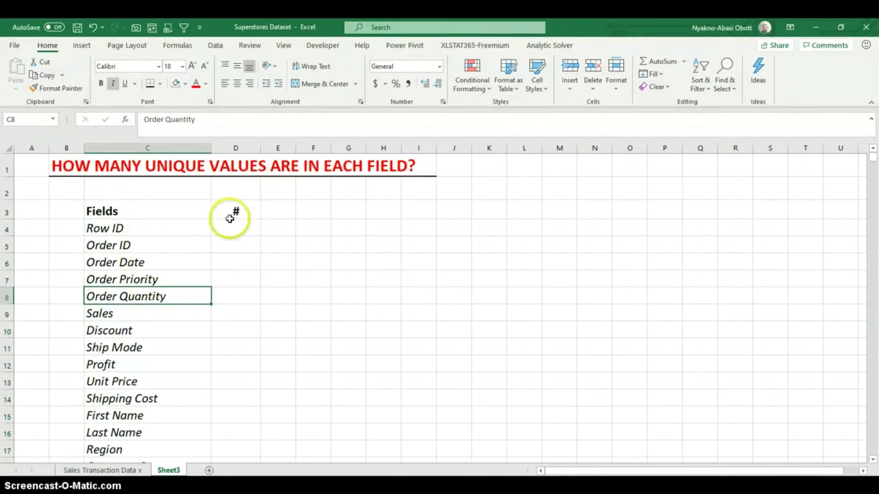
Step: Compare the field list on Sheet3 with the workbook's defined names on the Sales Transaction Data sheet
left_click(238, 231)
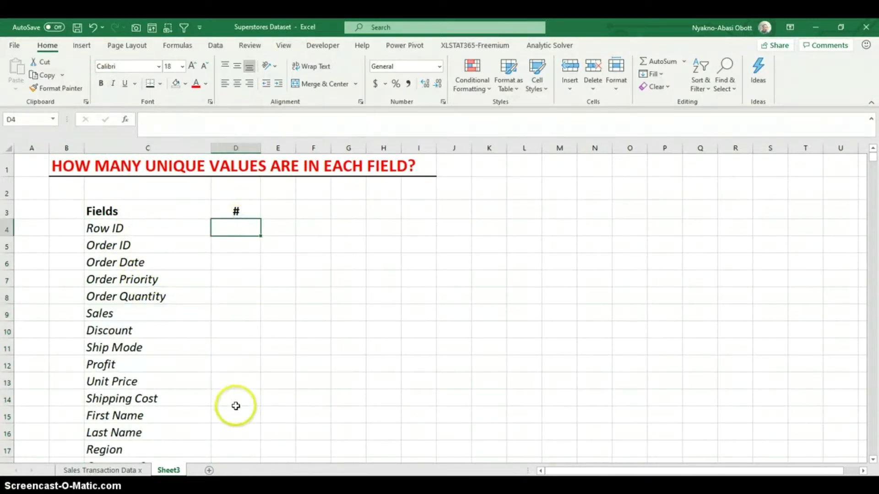
scroll(198, 399, "down", 3)
scroll(200, 399, "up", 3)
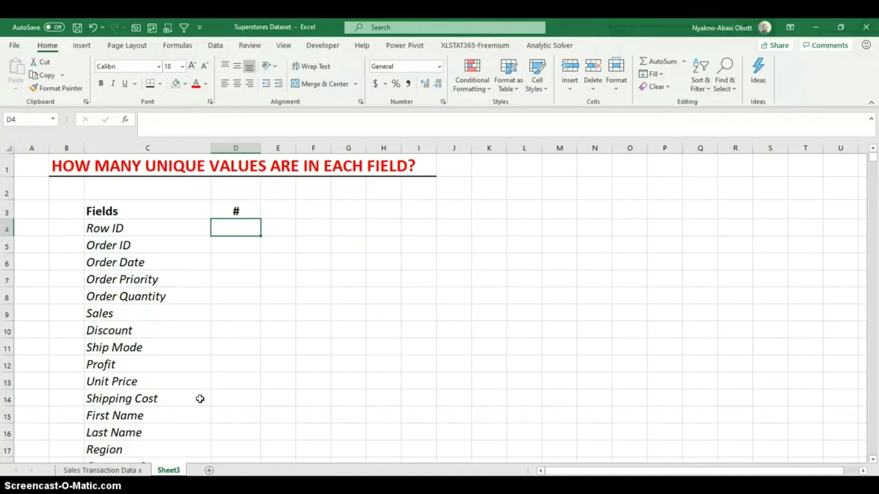
left_click(100, 470)
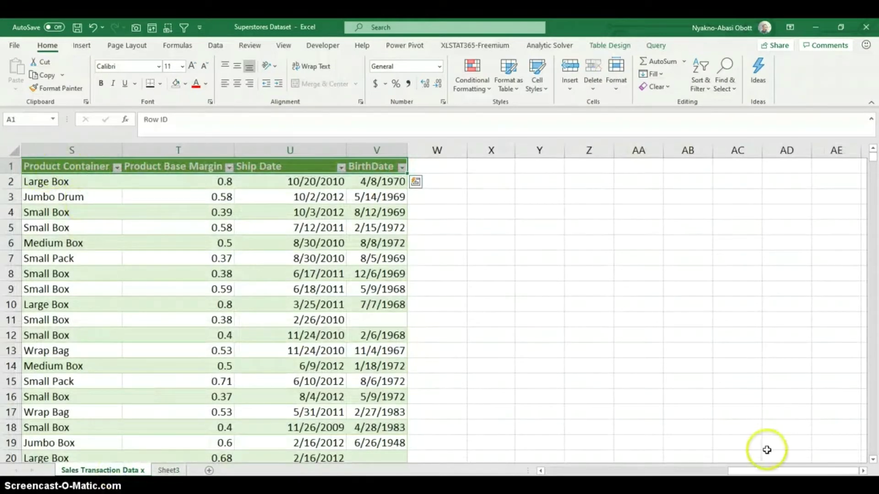
left_click_drag(748, 471, 551, 477)
left_click(53, 119)
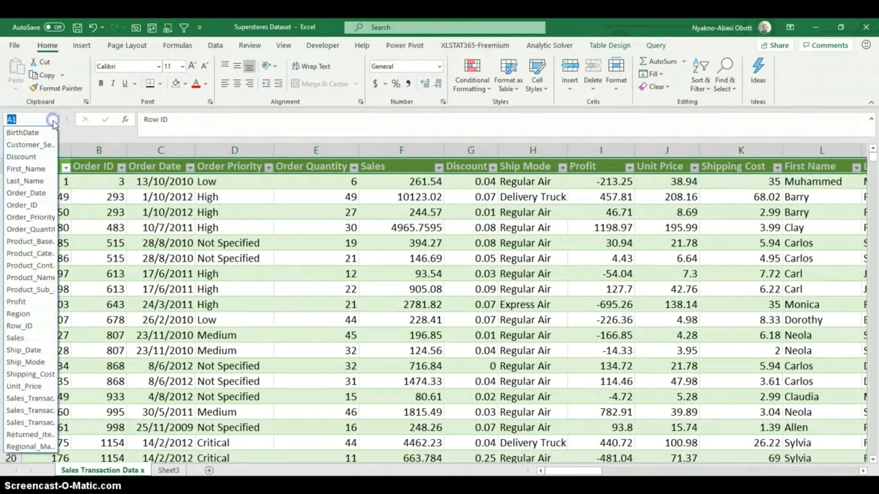
left_click(162, 468)
left_click(167, 470)
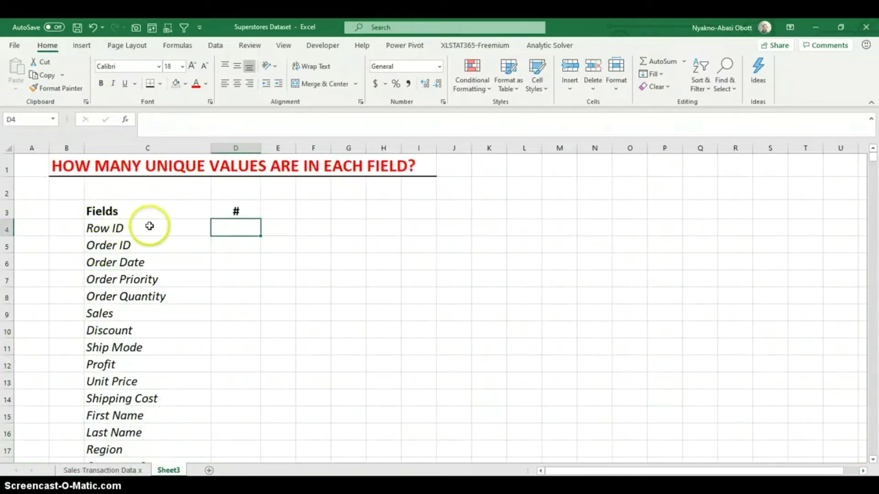
Step: Replace every space with an underscore in the field names listed from C4 down
left_click_drag(146, 228, 149, 432)
scroll(213, 335, "up", 3)
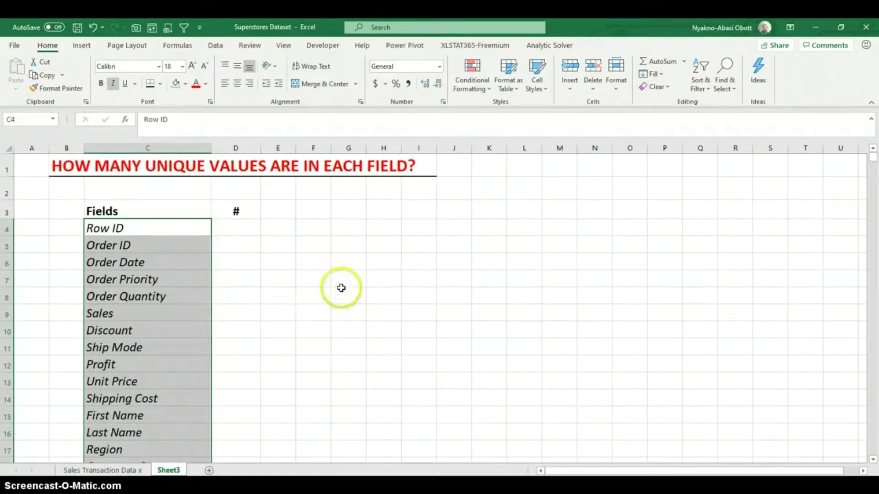
key("ctrl+h")
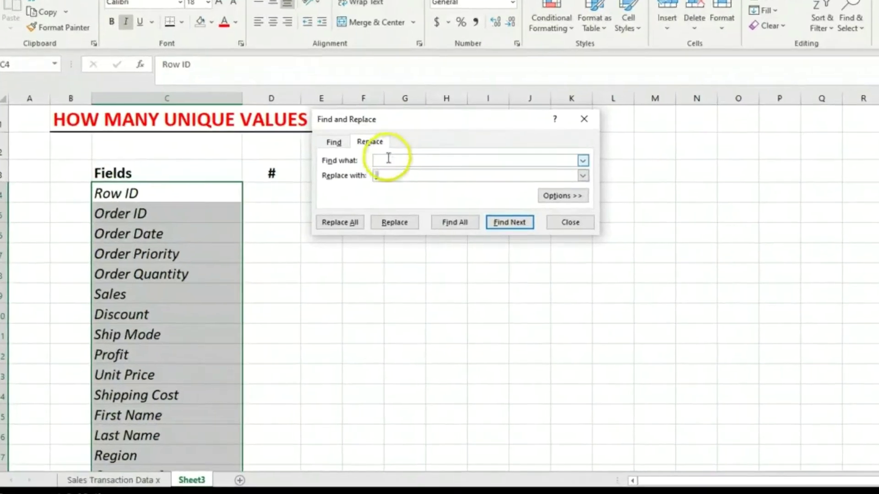
left_click(331, 200)
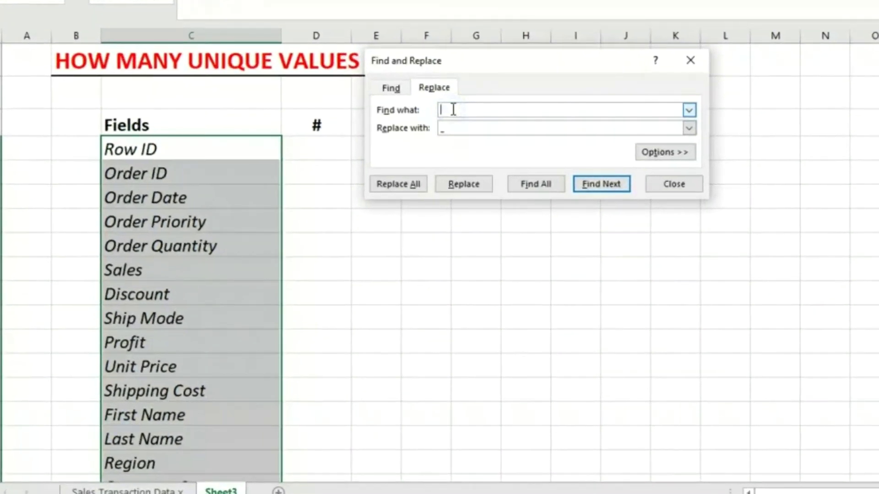
left_click(455, 126)
left_click(464, 109)
left_click(461, 109)
left_click(448, 128)
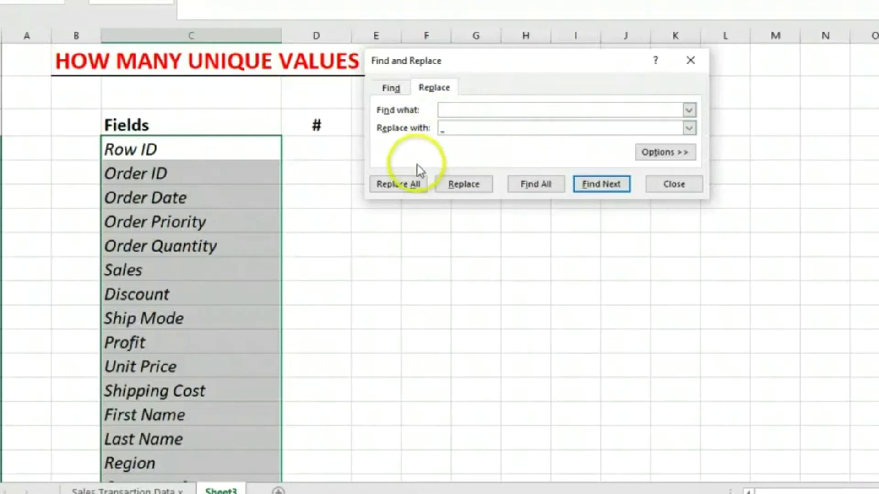
left_click(400, 184)
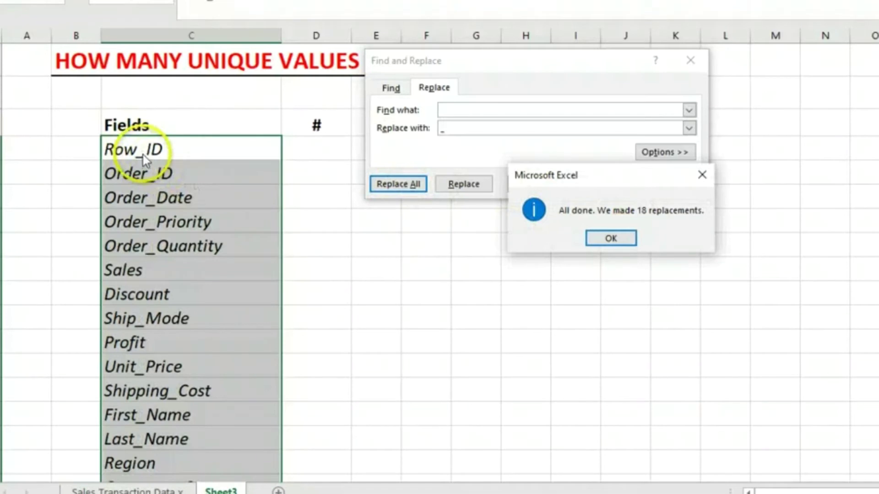
left_click(611, 238)
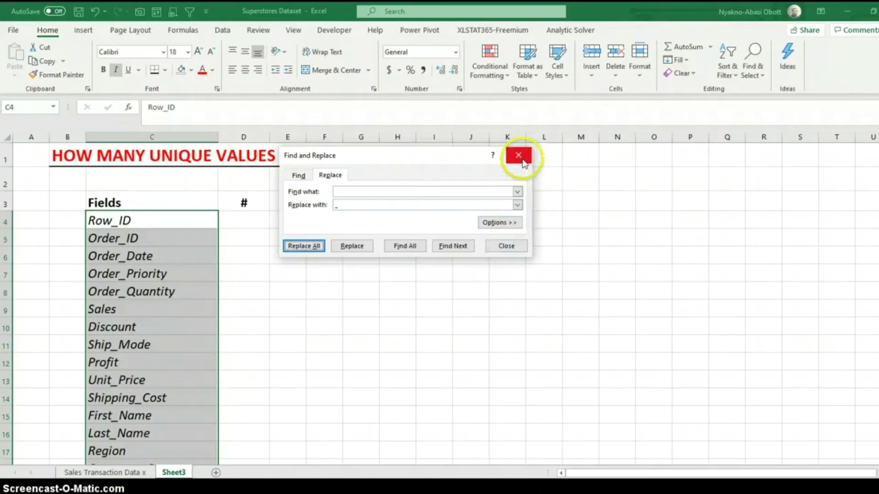
left_click(523, 161)
left_click(387, 238)
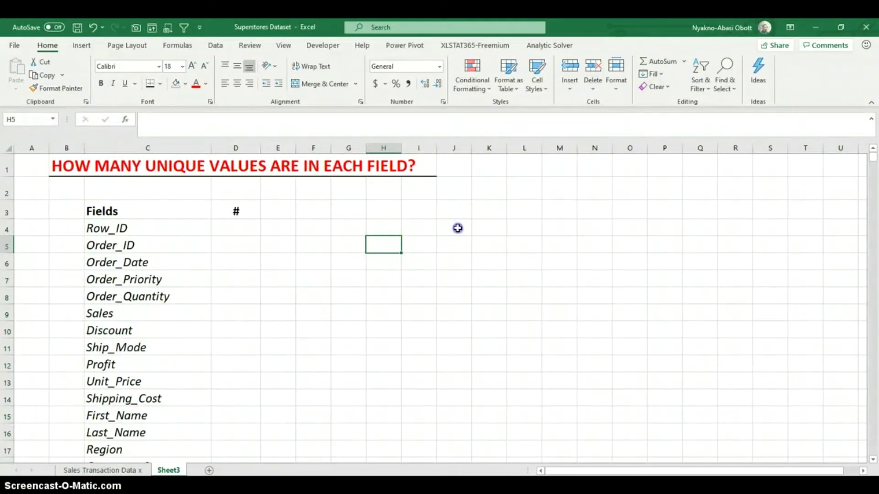
Step: Enter the formula =INDIRECT("C4") in cell J4
left_click(459, 228)
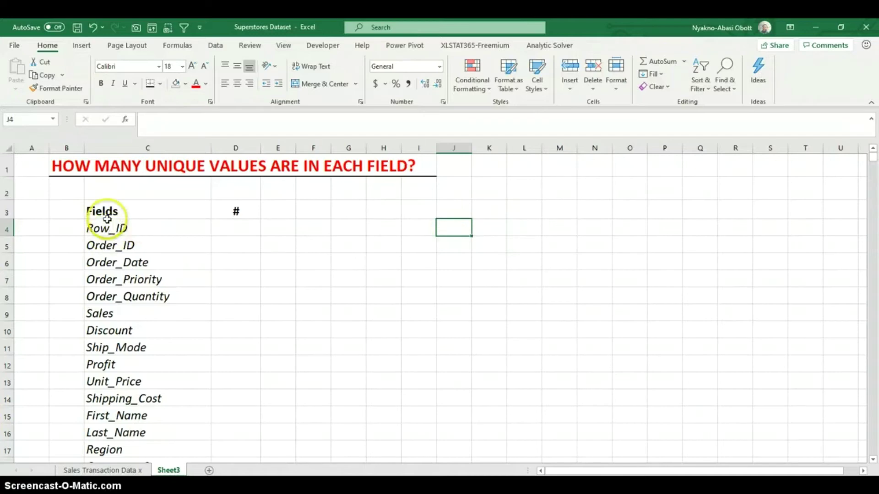
type("=indire")
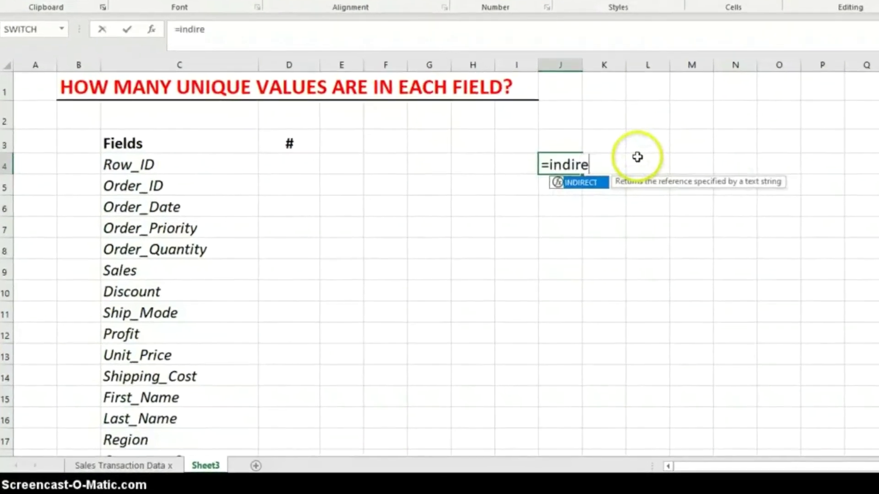
key("Tab")
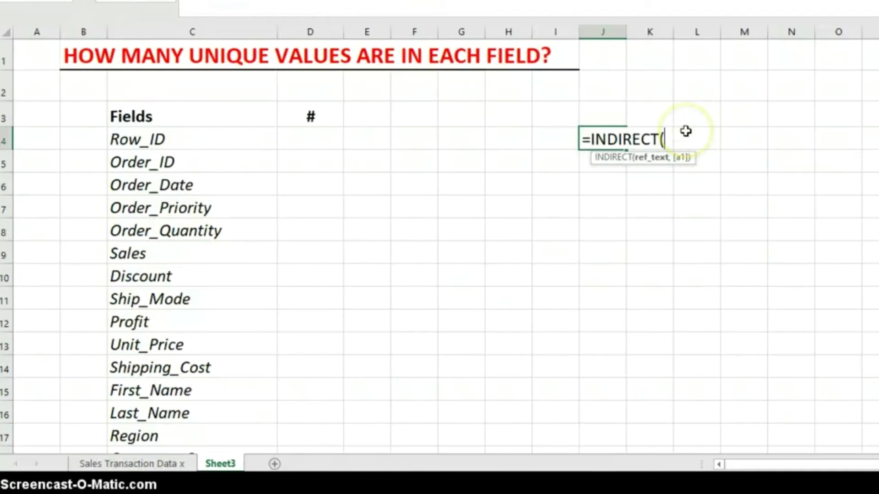
type("\"")
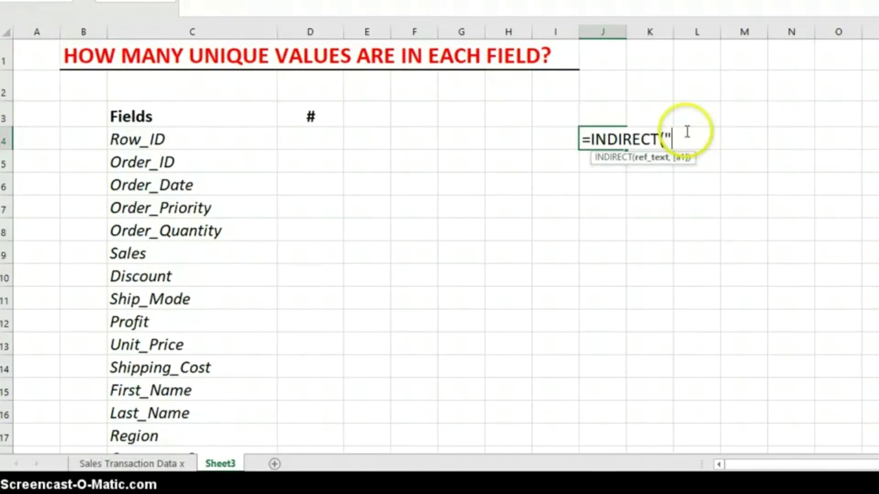
type("C4\")")
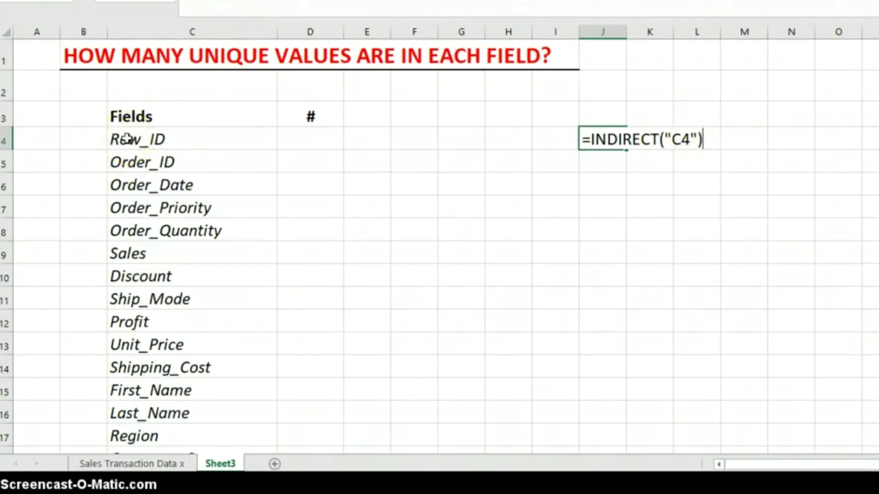
key("Return")
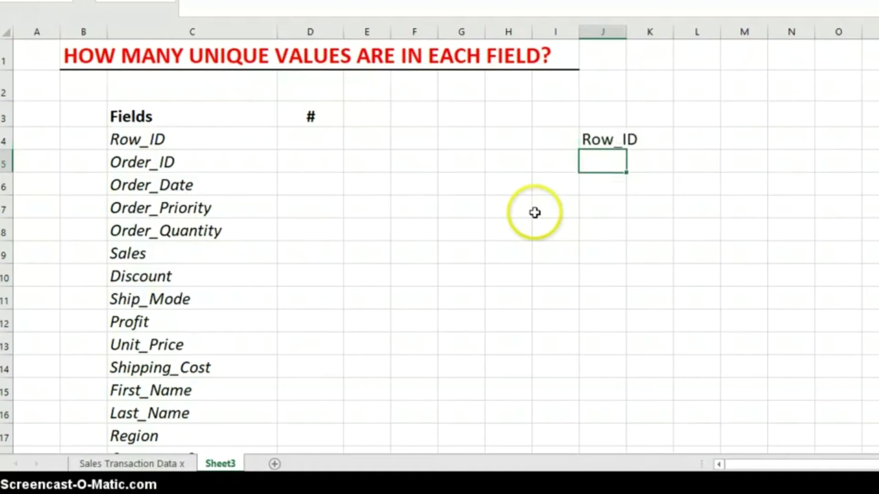
Step: Replace the formula in J4 with =COUNTA(C4:C25) to count the listed fields
left_click(604, 139)
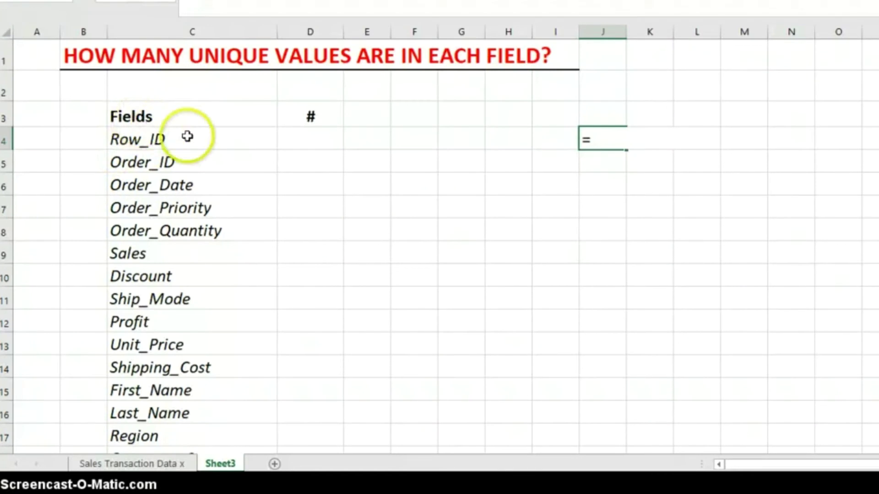
key("BackSpace")
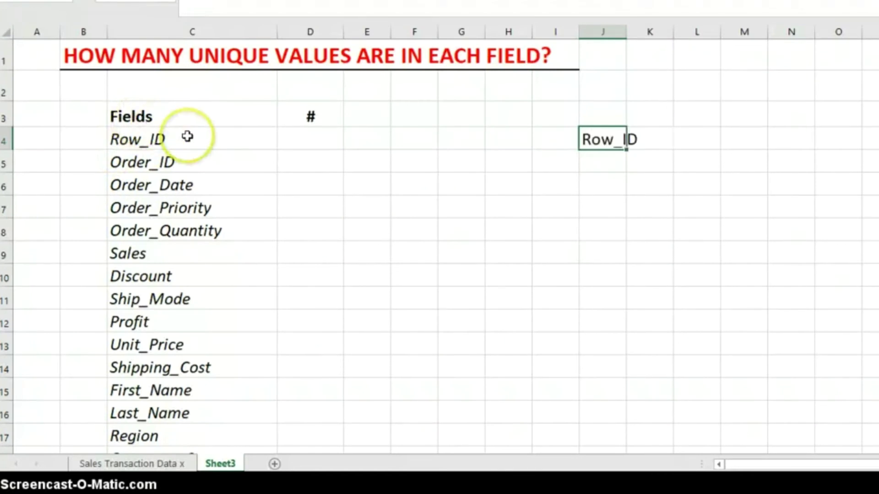
left_click(603, 159)
left_click(609, 134)
type("=")
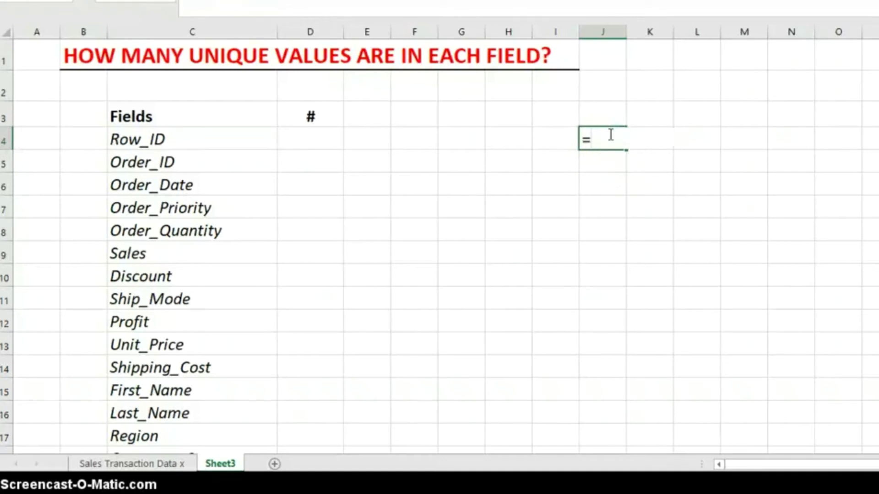
type("counta")
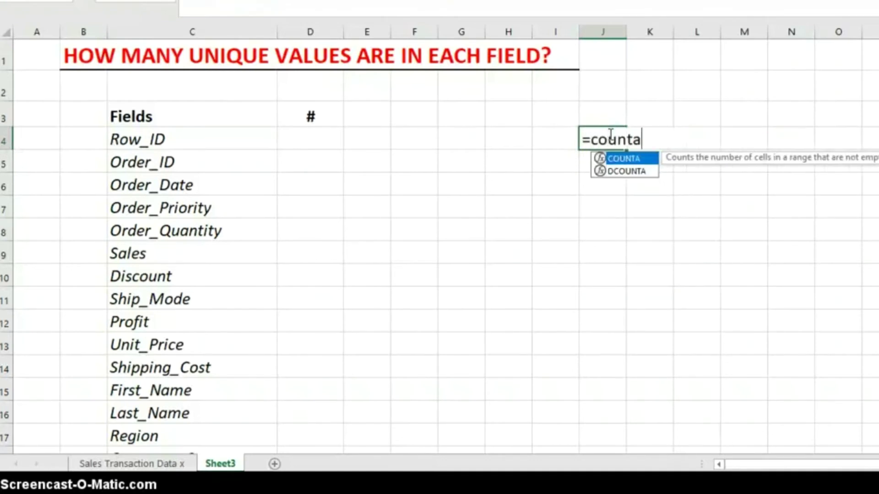
key("Tab")
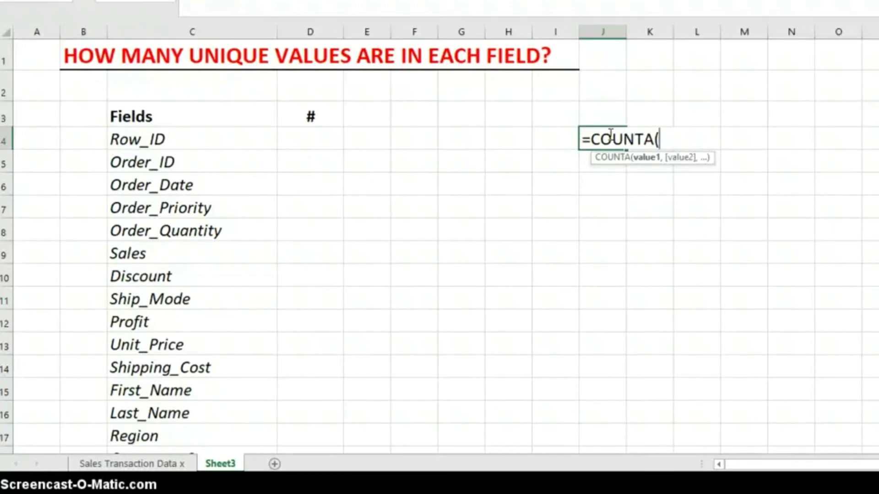
left_click(220, 143)
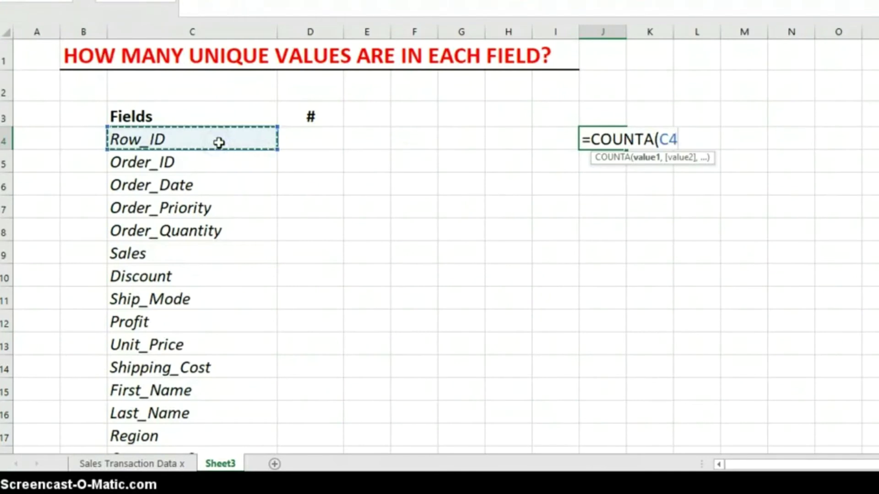
key("ctrl+shift+Down")
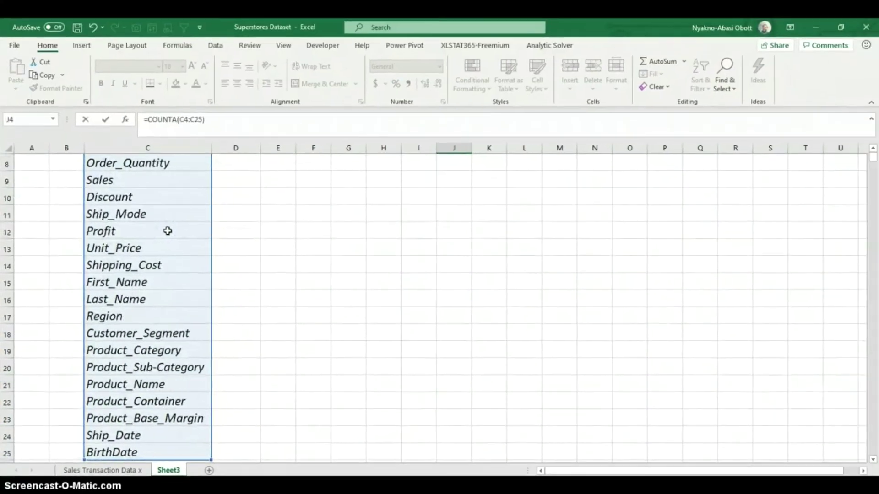
key("Return")
scroll(284, 164, "up", 2)
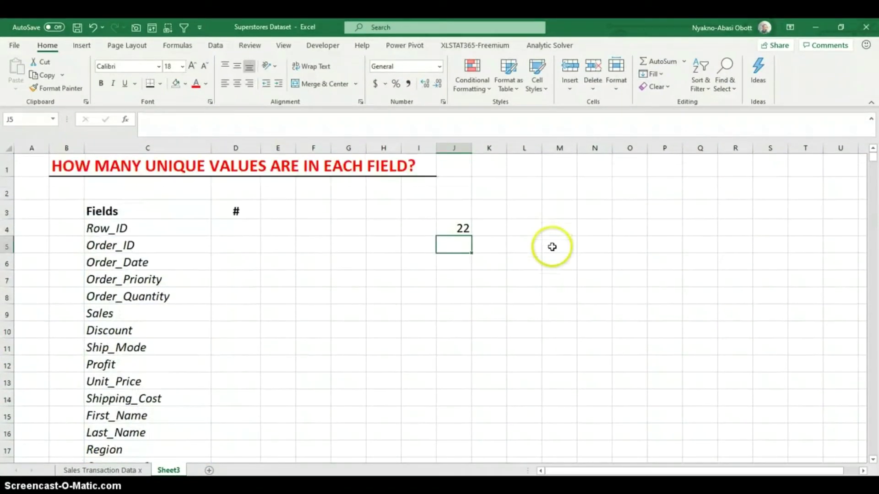
Step: Clear J4 and enter =UNIQUE(Order_Priority) there, taking the range from the Order Priority column on the Sales Transaction Data sheet
left_click(455, 227)
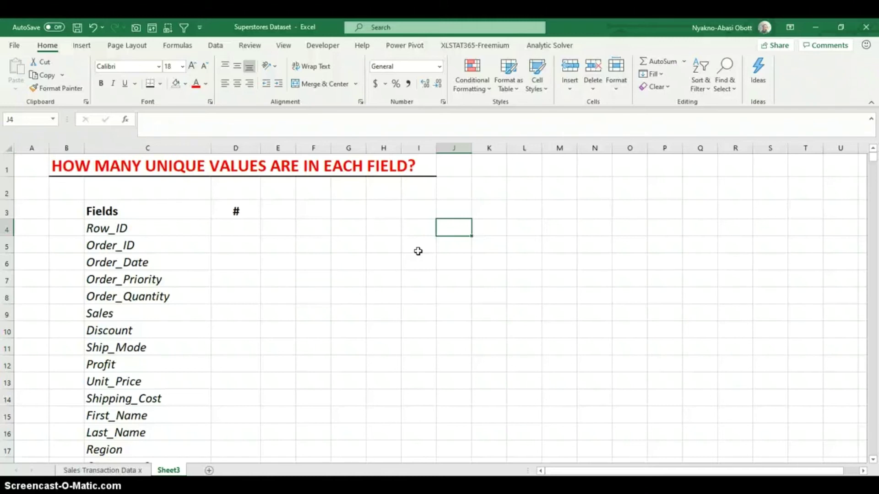
type("=uniq")
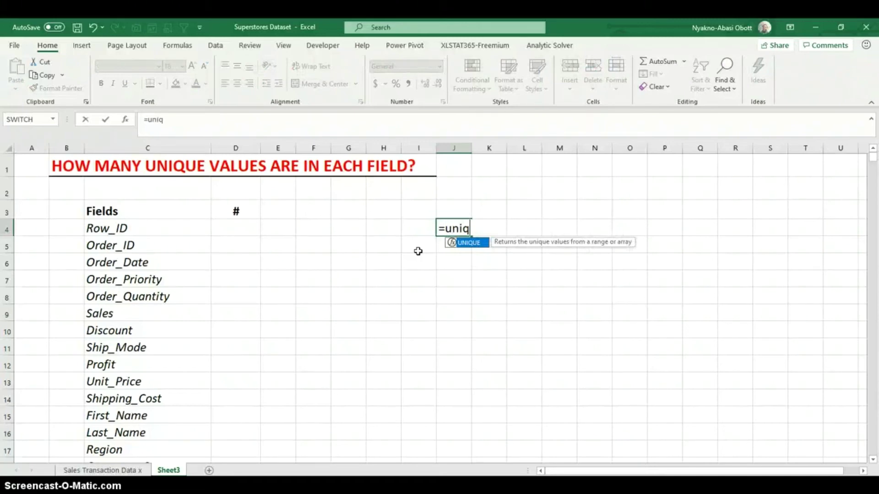
key("Tab")
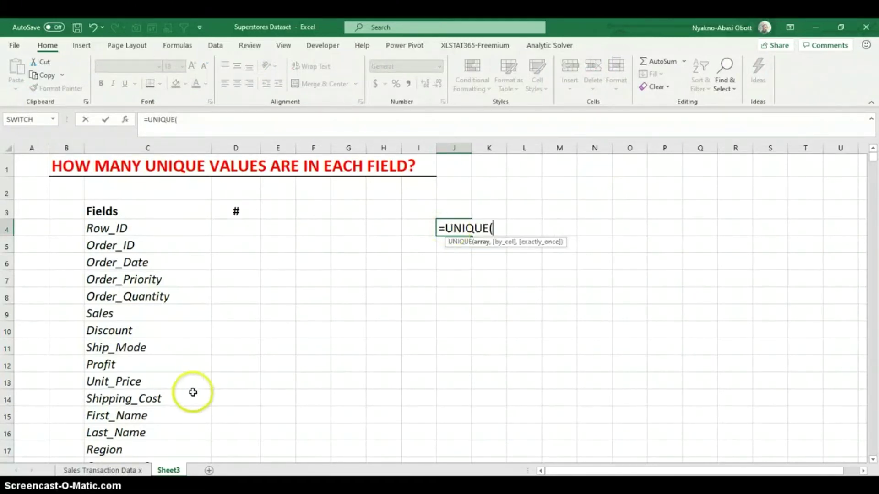
left_click(107, 470)
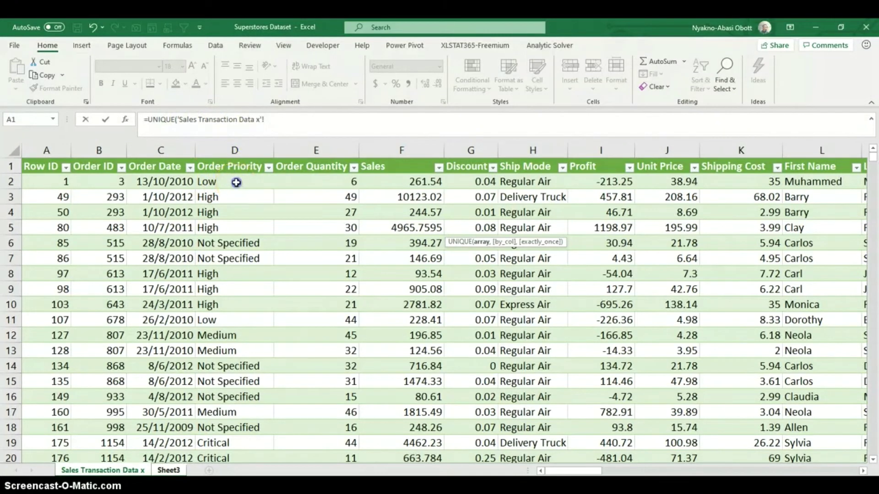
key("ctrl+shift+Down")
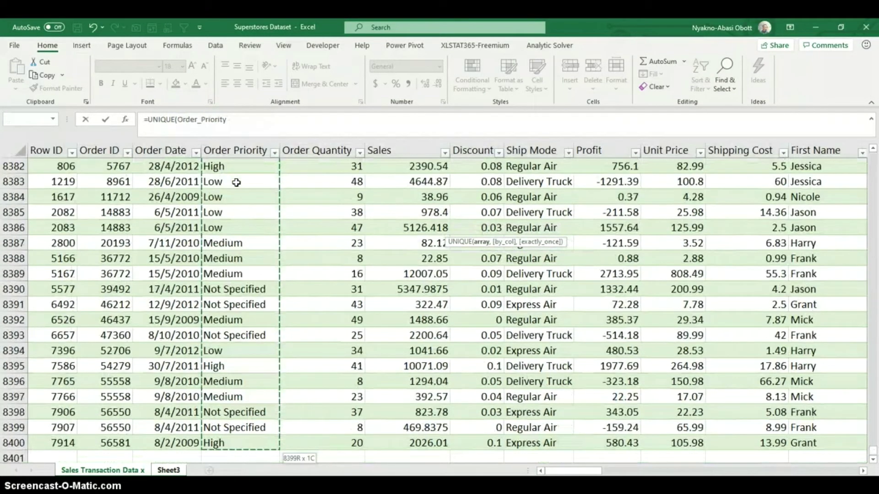
type(")")
key("Return")
Step: Clear the list of unique order priorities from J4:J8
left_click(462, 208)
left_click_drag(451, 228, 452, 297)
left_click(457, 231)
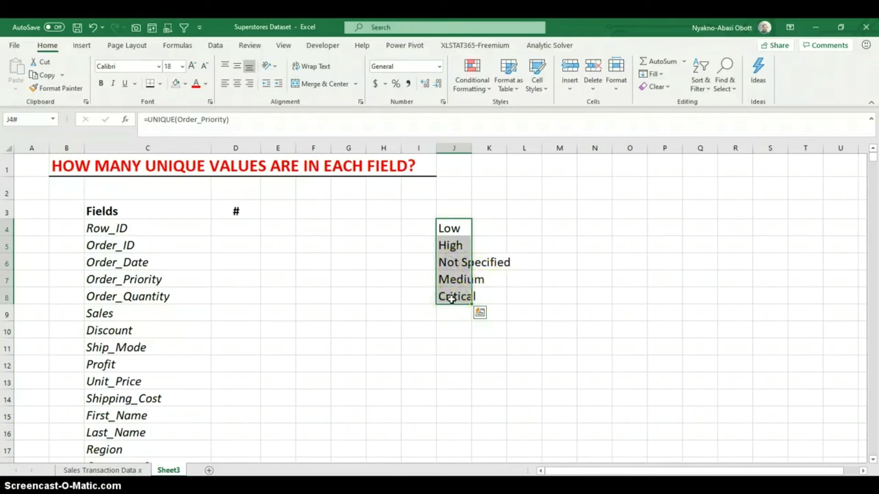
key("Delete")
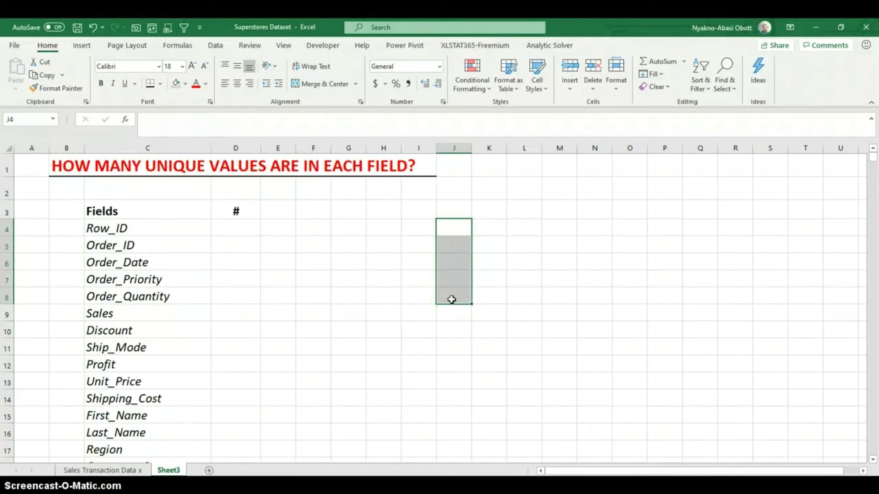
Step: Enter the formula =INDIRECT(C4) in cell D4
left_click(239, 225)
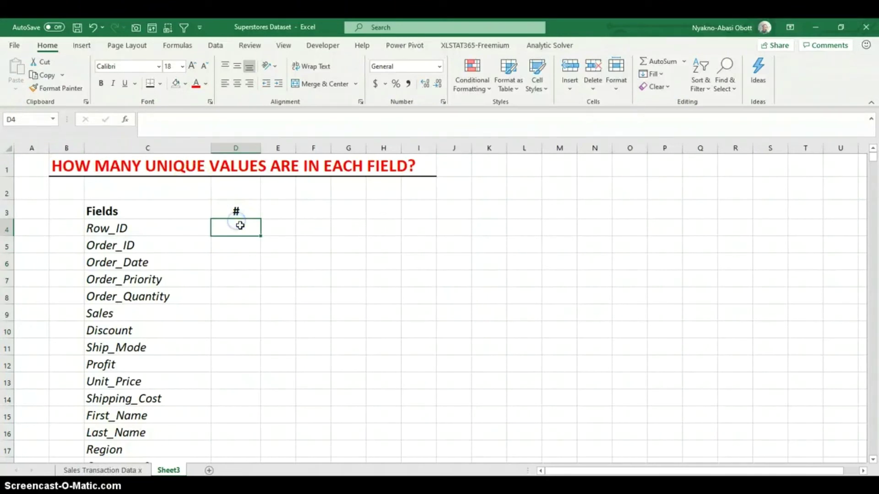
type("=ind")
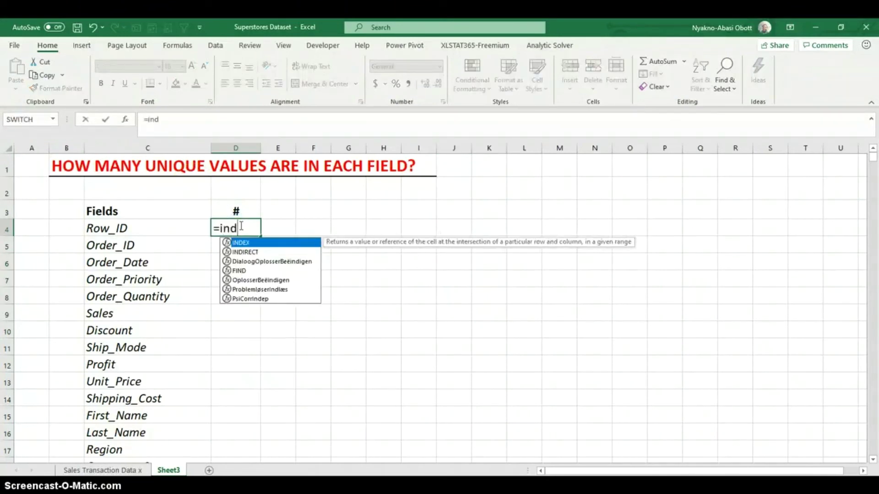
type("ir")
key("Tab")
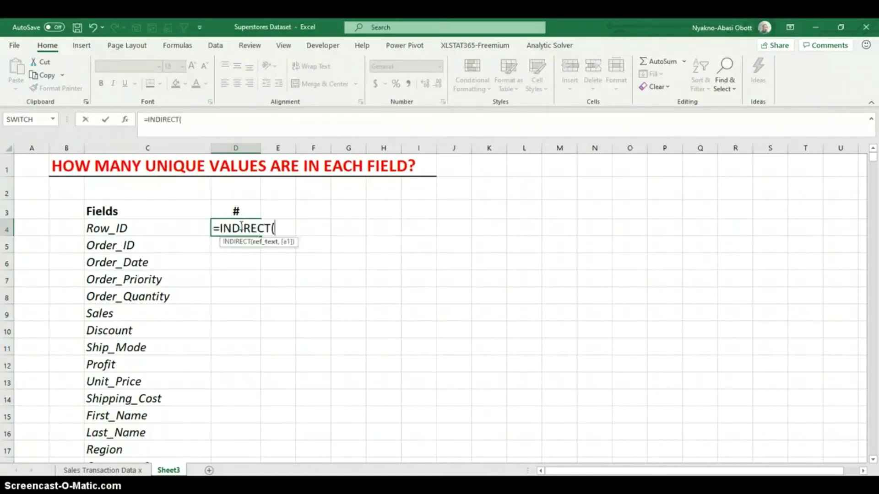
left_click(166, 226)
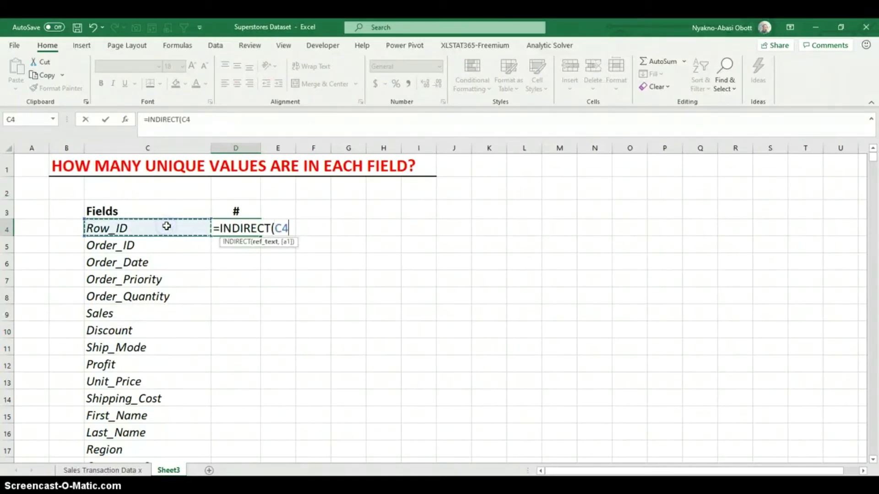
type(")")
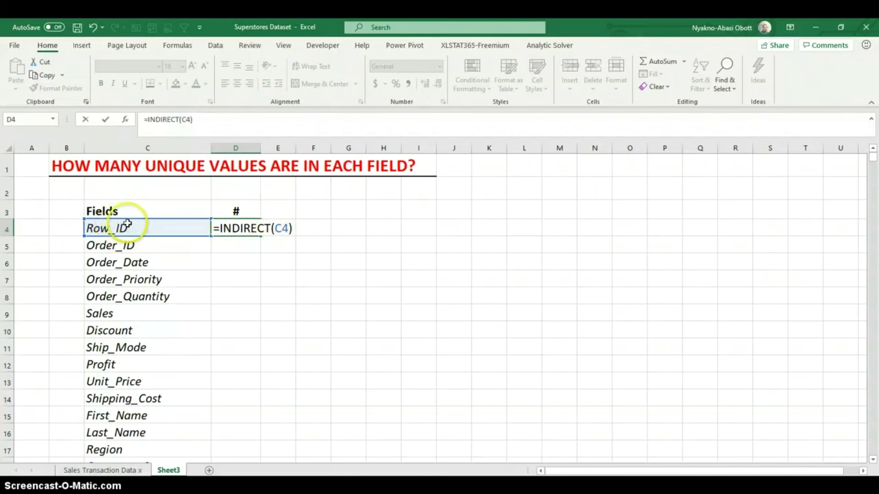
key("Return")
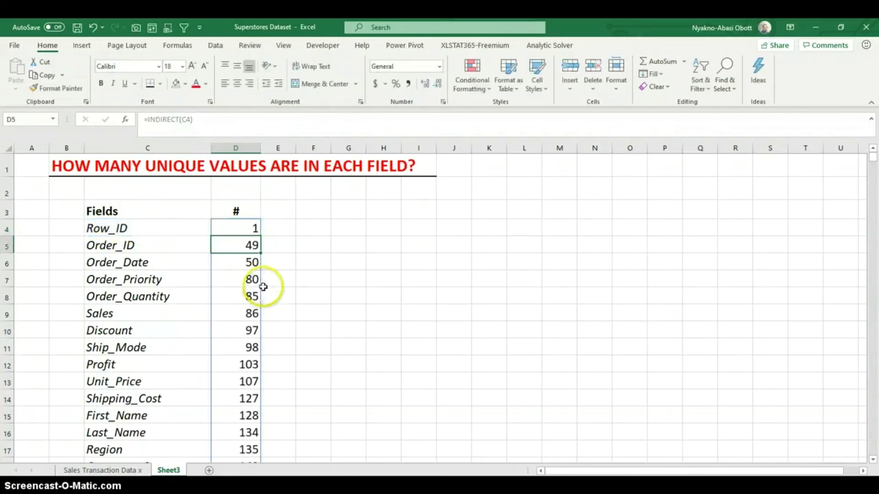
Step: Compare the values spilled from D4 with the Row_ID named range on the Sales Transaction Data sheet
scroll(255, 253, "down", 4)
scroll(255, 253, "up", 4)
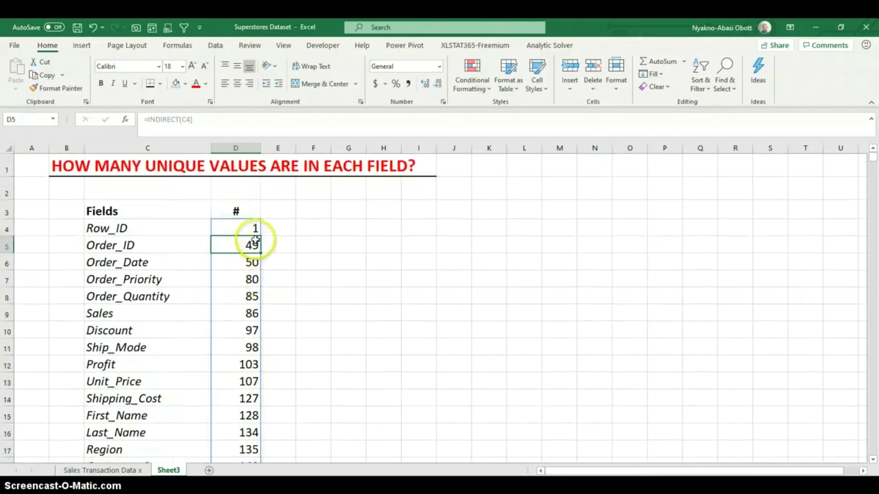
left_click(90, 471)
scroll(387, 356, "up", 1)
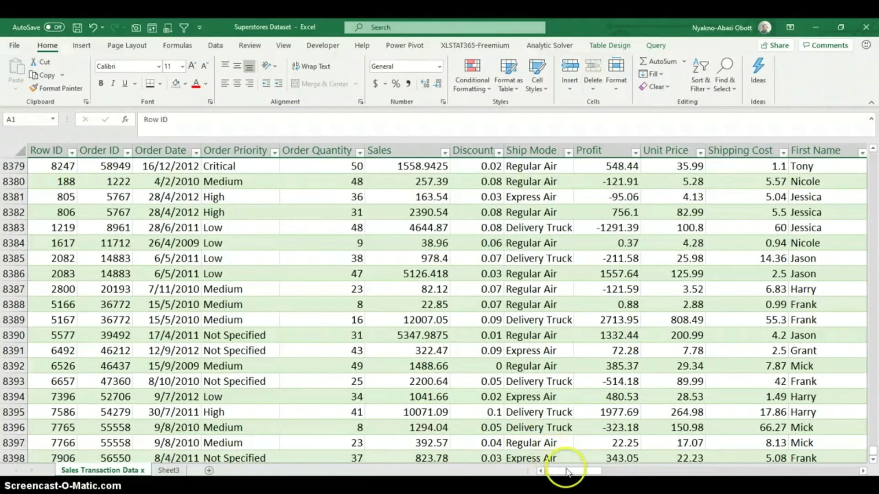
left_click(137, 401)
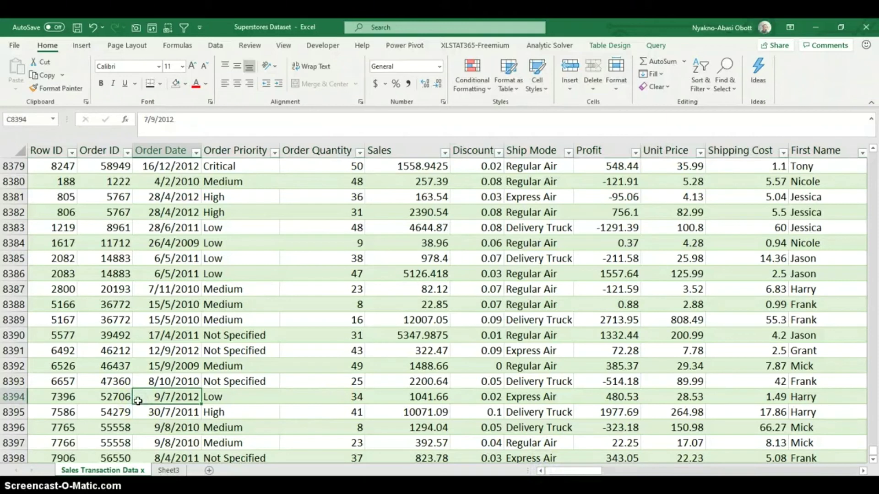
key("ctrl+Up")
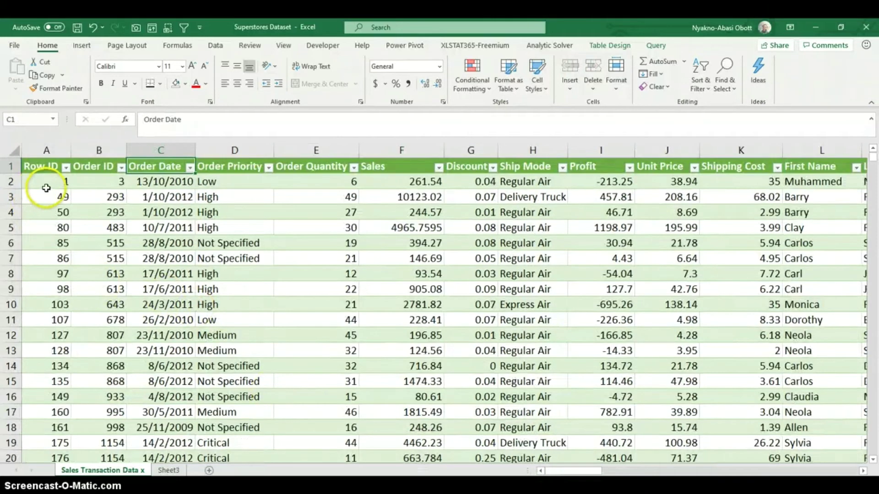
mouse_move(46, 183)
left_mouse_down()
mouse_move(48, 300)
mouse_move(49, 183)
left_mouse_up()
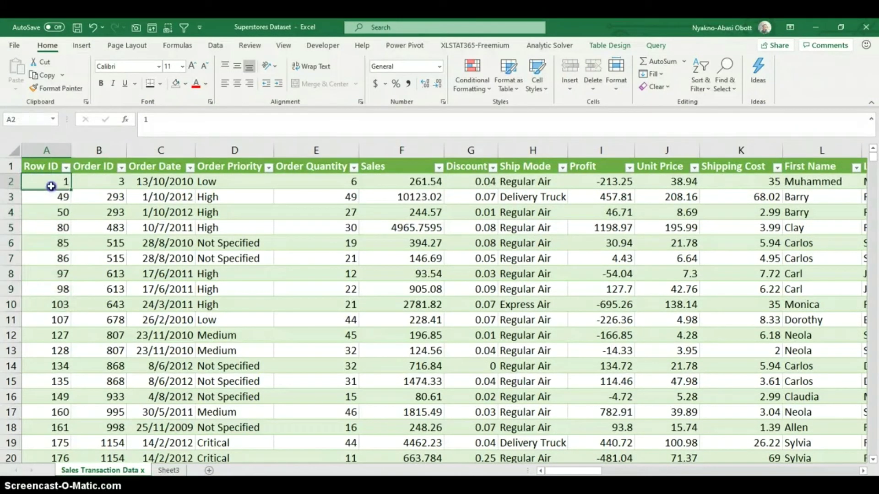
left_click(54, 119)
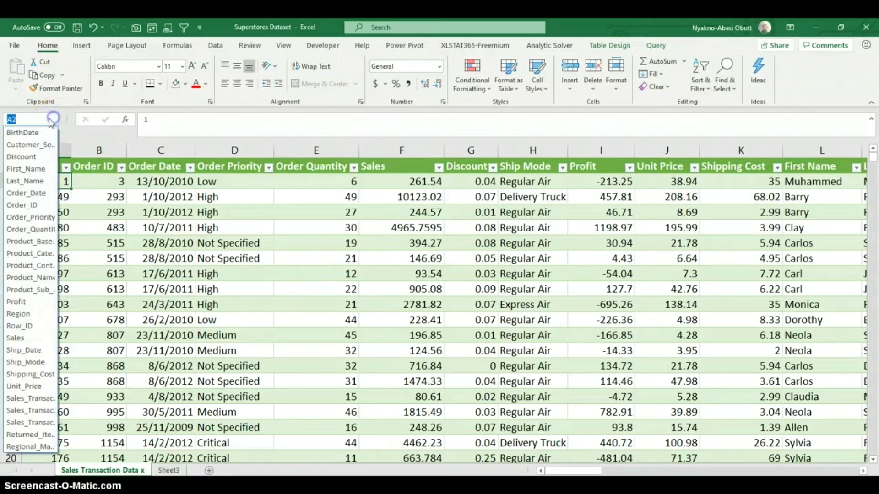
left_click(27, 327)
left_click(160, 289)
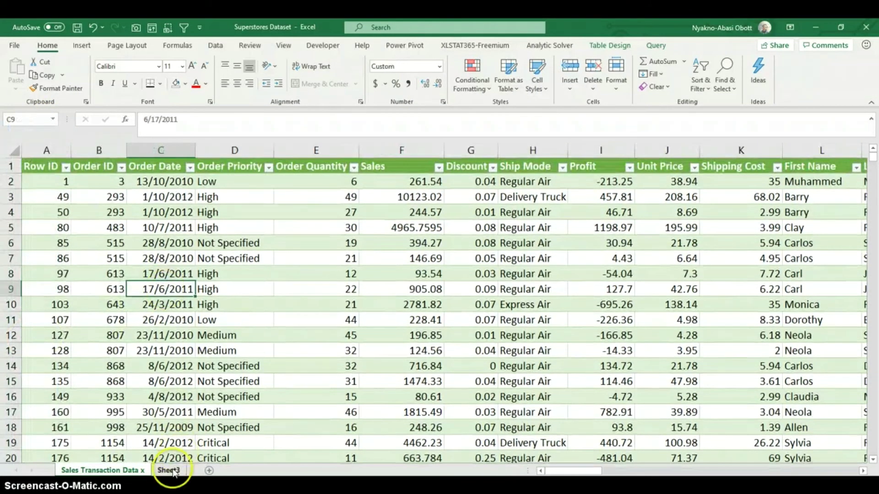
Step: Wrap the D4 formula on Sheet3 in UNIQUE so that it reads =UNIQUE(INDIRECT(C4))
left_click(169, 471)
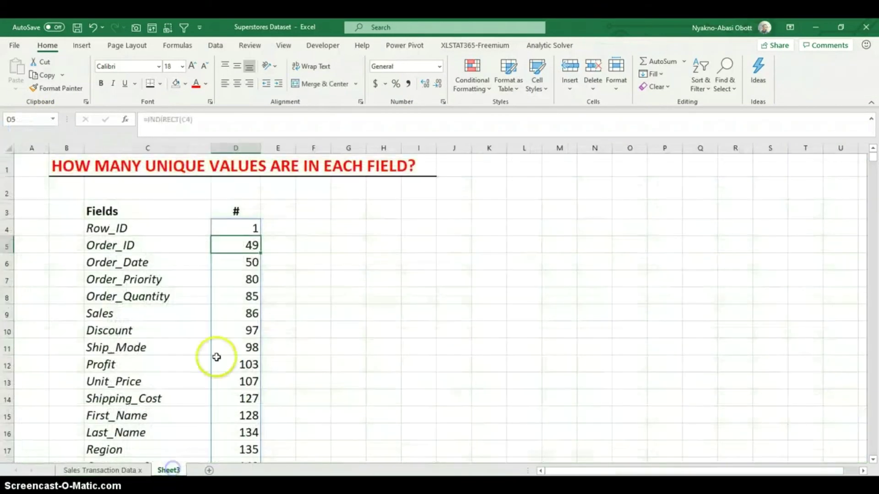
left_click(236, 228)
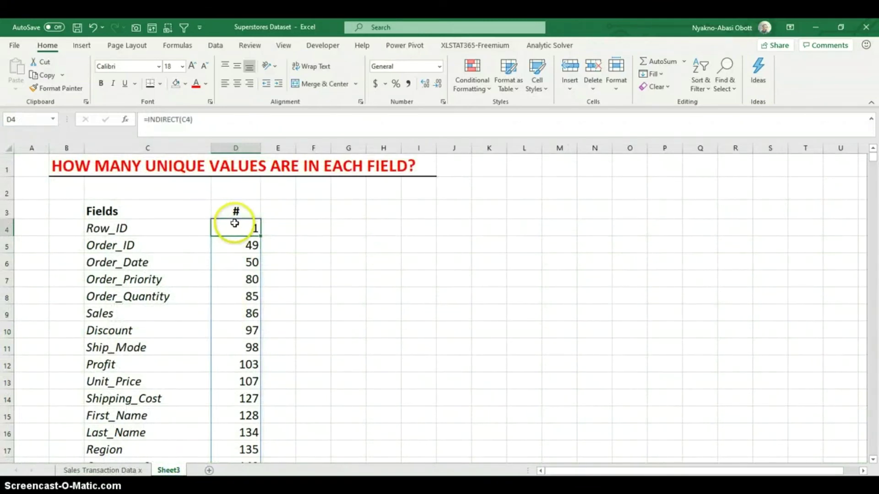
left_click(149, 125)
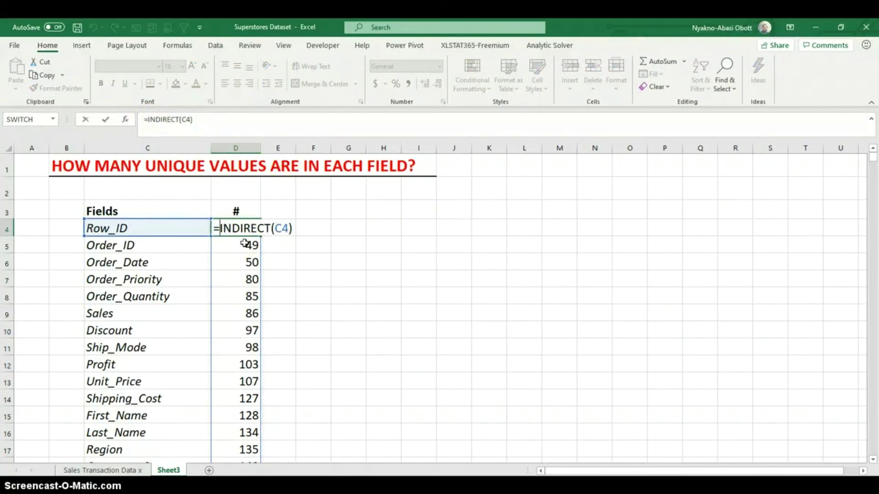
type("uniqu")
key("Tab")
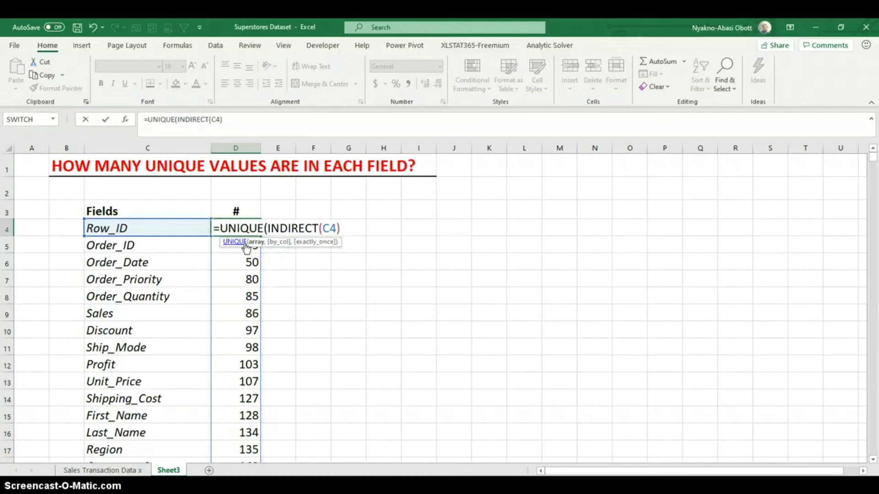
left_click(354, 225)
type(")")
key("Return")
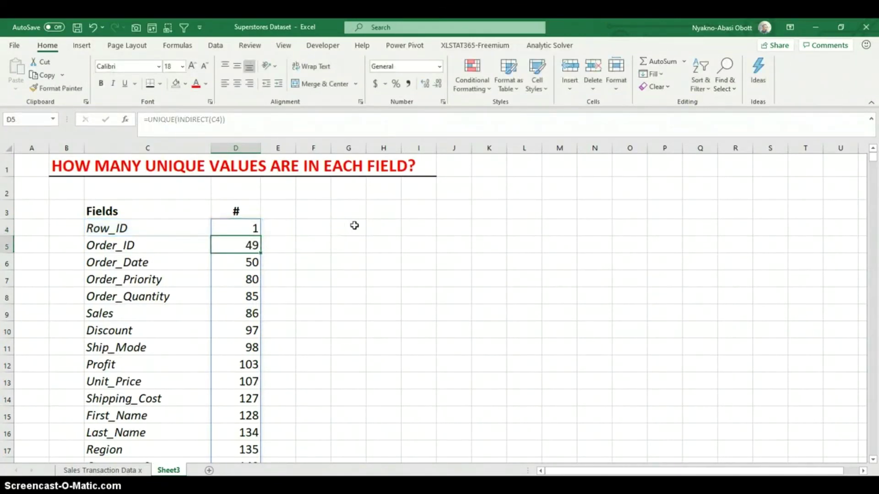
Step: Fill the UNIQUE formula from D4 down the # column beside the field list
left_click(251, 228)
double_click(260, 235)
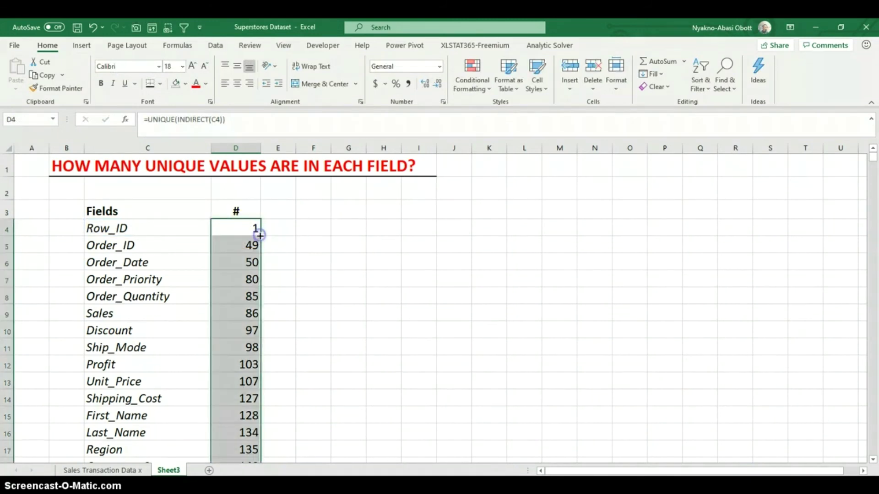
left_click(247, 226)
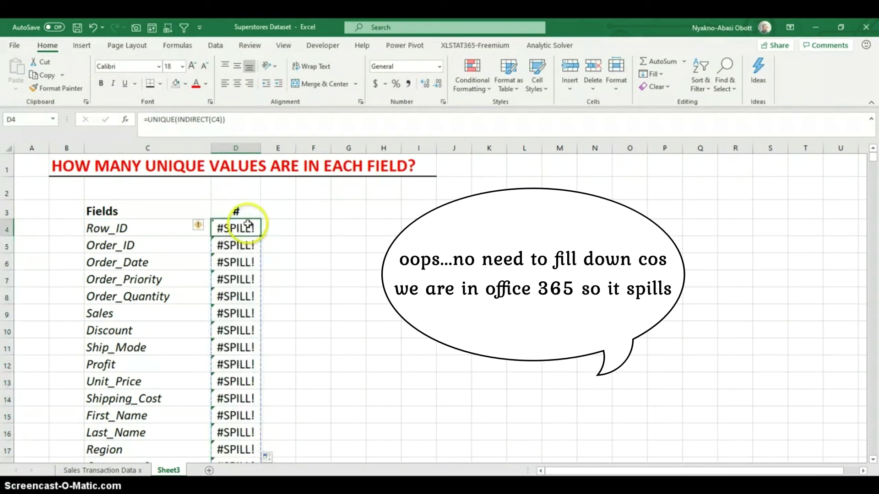
Step: Undo the fill of the UNIQUE formula down the # column and inspect the spilled values from D4
key("ctrl+z")
left_click(281, 229)
left_click(245, 226)
left_click(250, 246)
left_click(246, 229)
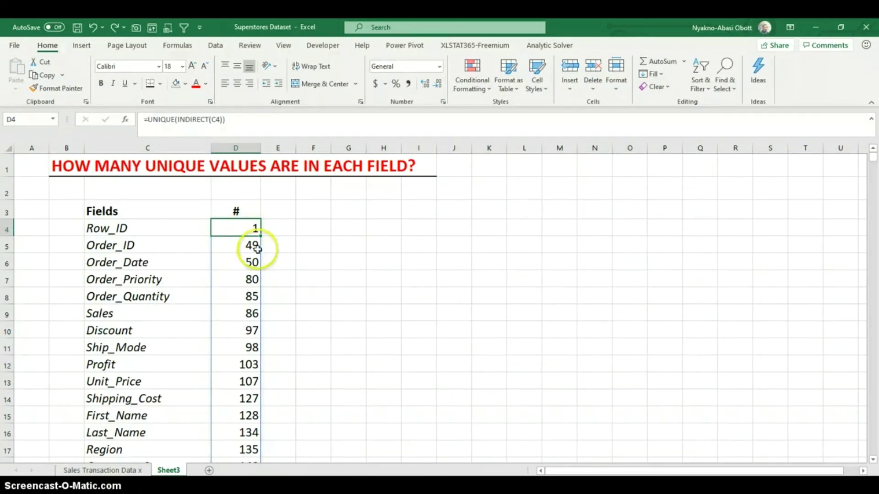
left_click(276, 255)
Step: Wrap the D4 formula in COUNTA so that it reads =COUNTA(UNIQUE(INDIRECT(C4)))
left_click(233, 225)
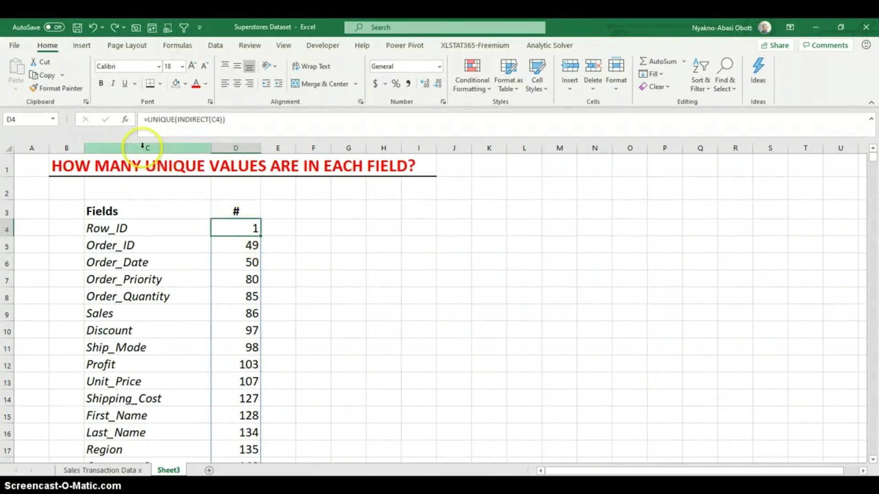
left_click(147, 120)
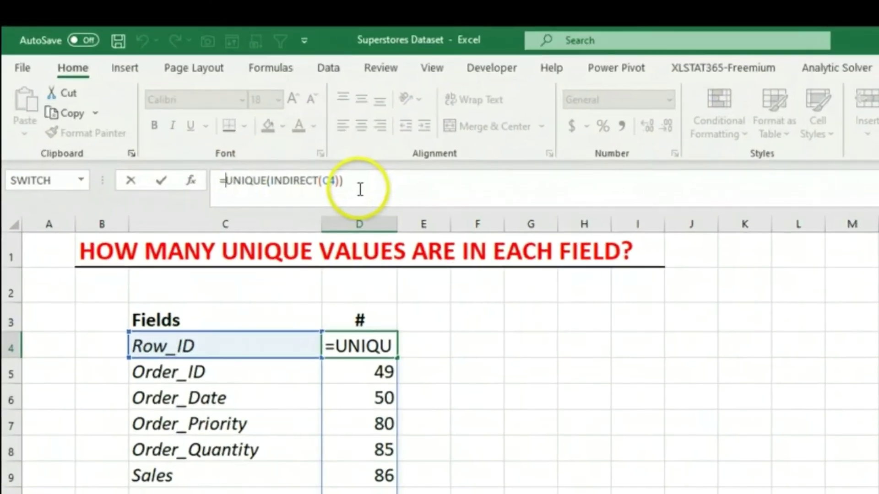
type("coun")
key("Down")
key("Tab")
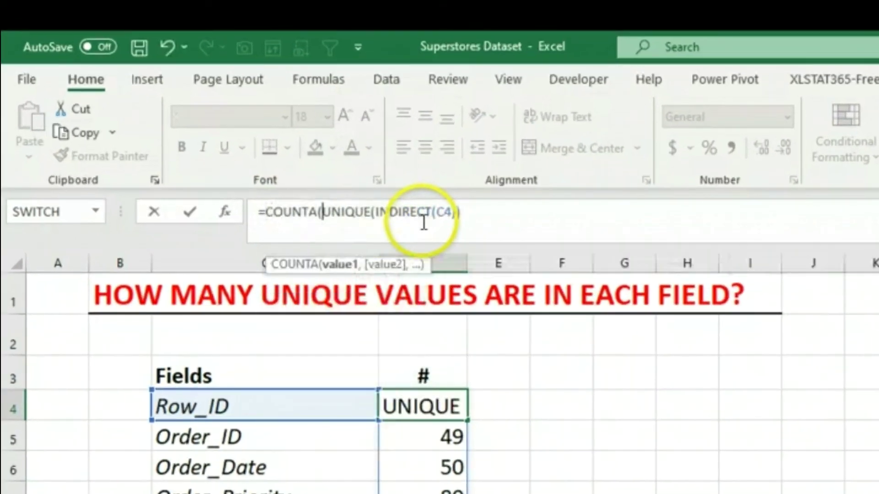
left_click(475, 213)
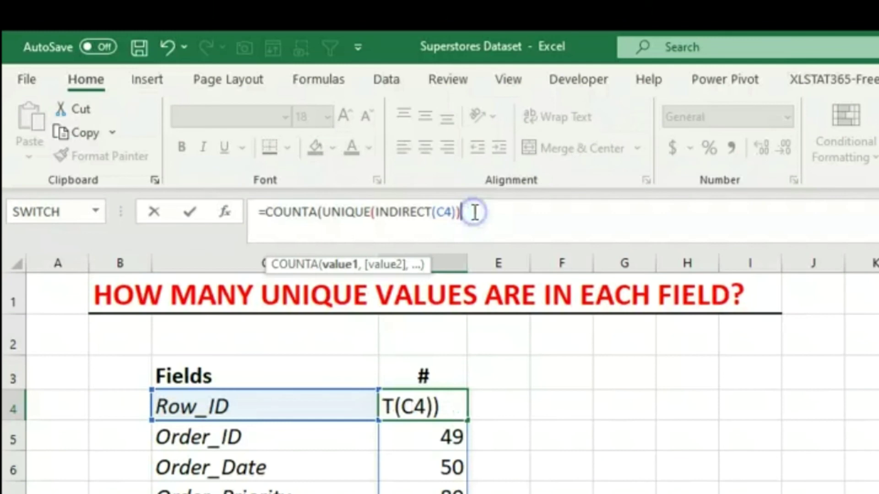
type(")")
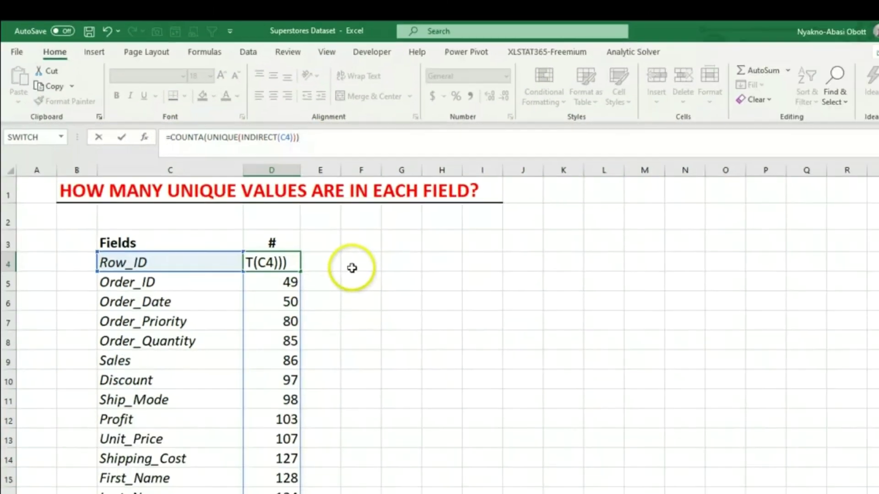
key("Return")
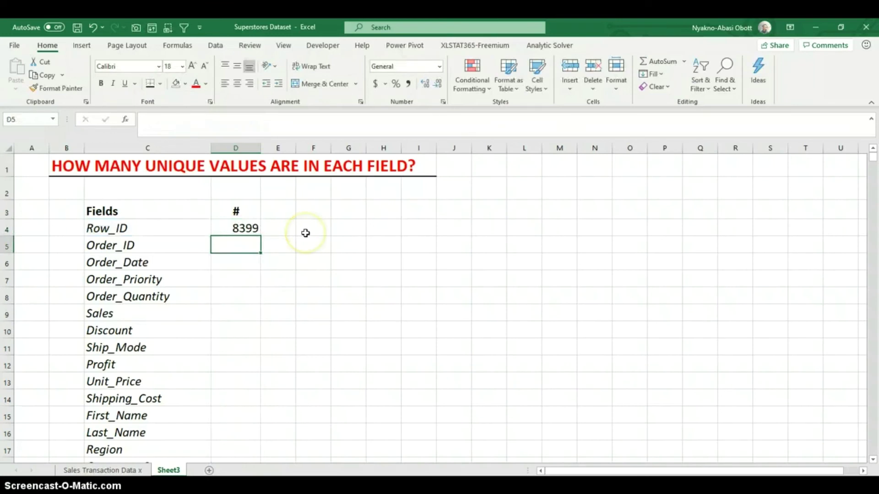
Step: Fill the COUNTA formula from D4 down the # column for every listed field and review the counts
left_click(250, 229)
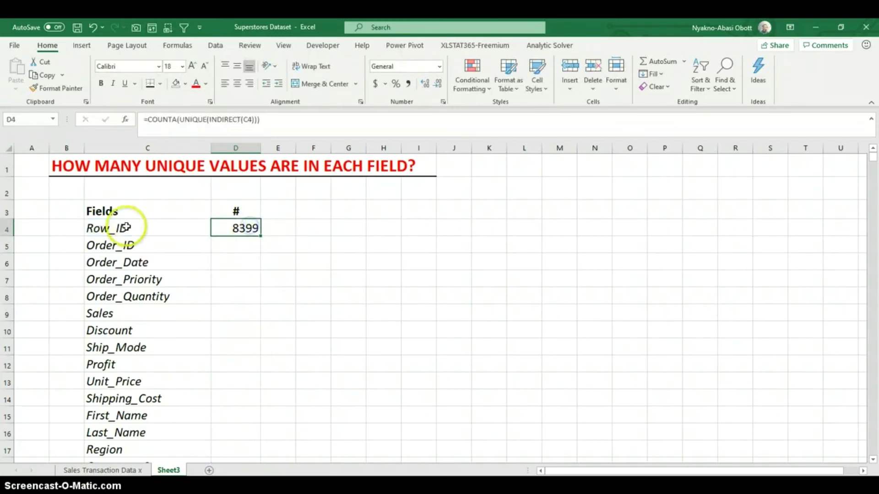
double_click(260, 236)
scroll(285, 244, "down", 2)
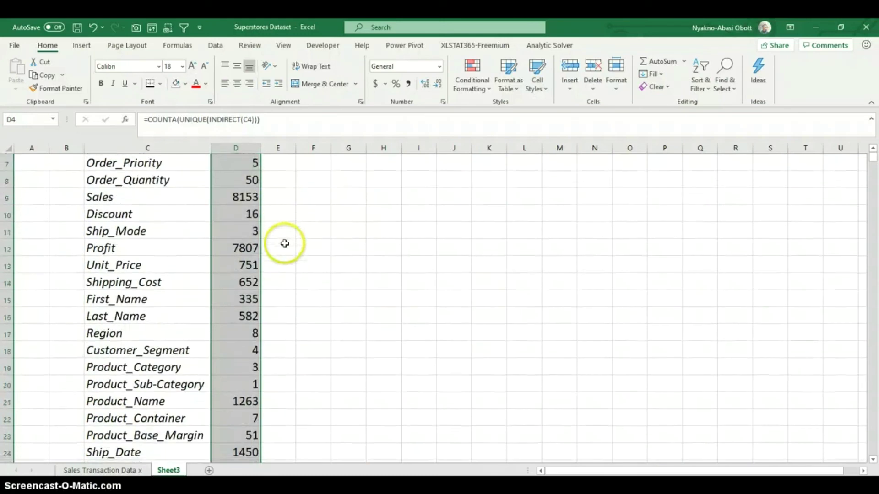
scroll(275, 245, "up", 2)
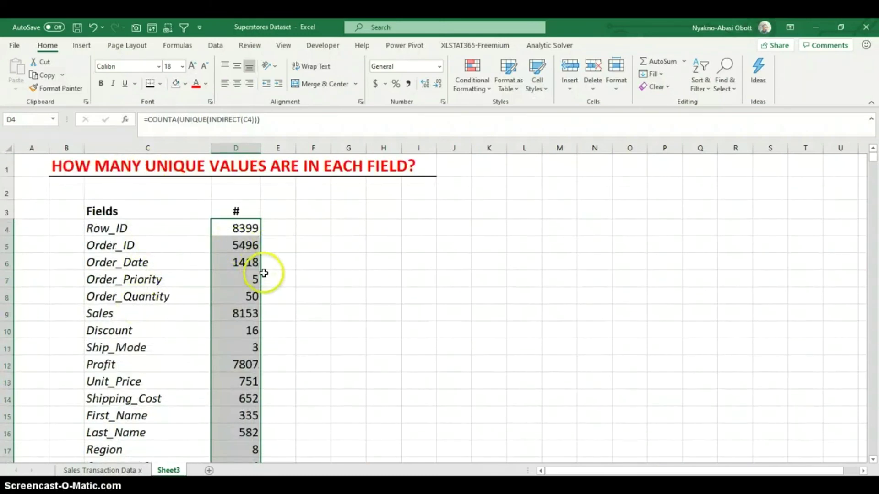
scroll(265, 277, "down", 5)
scroll(262, 281, "up", 4)
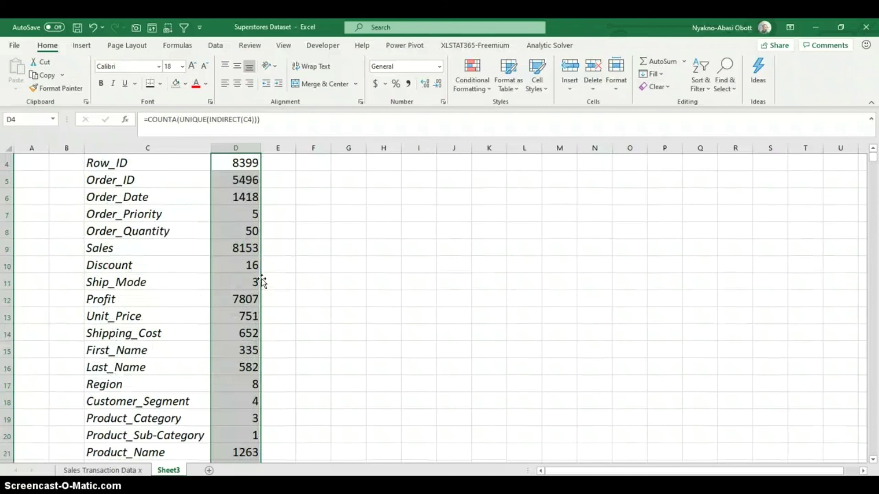
scroll(261, 281, "up", 1)
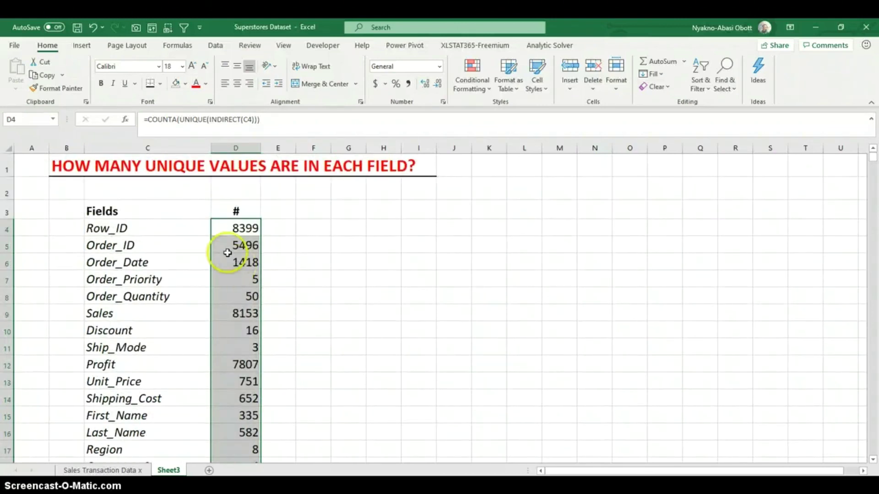
left_click_drag(279, 233, 276, 232)
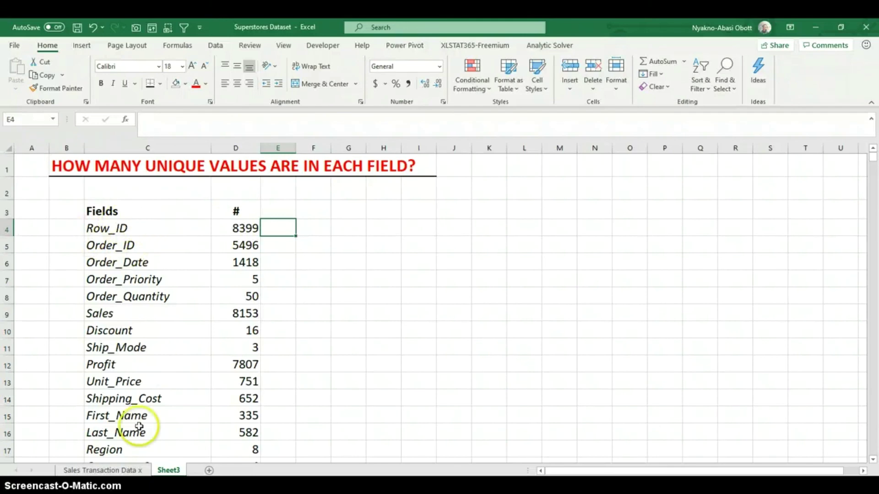
Step: Check the field headers on the Sales Transaction Data sheet against the Sheet3 field list and the D4 formula
left_click(110, 470)
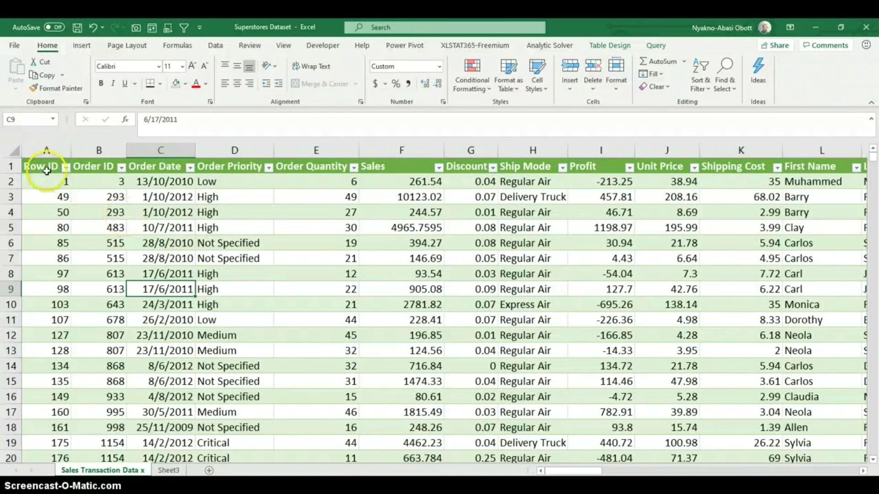
left_click(168, 470)
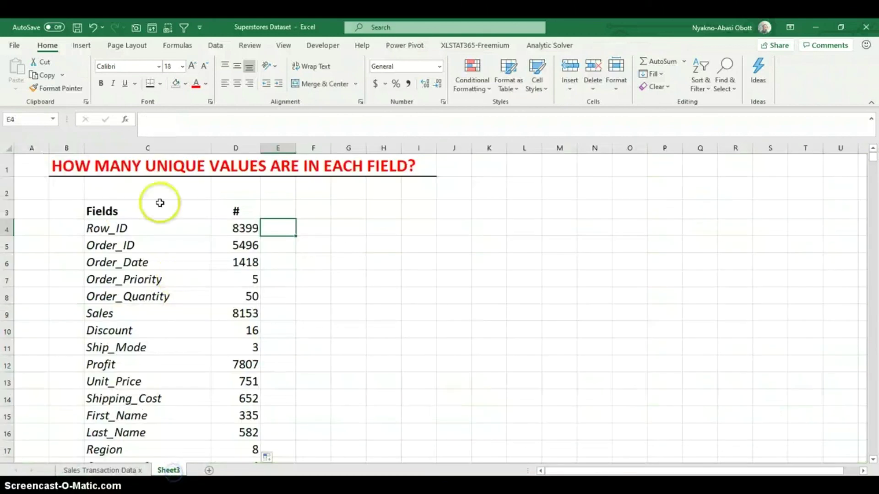
left_click(248, 229)
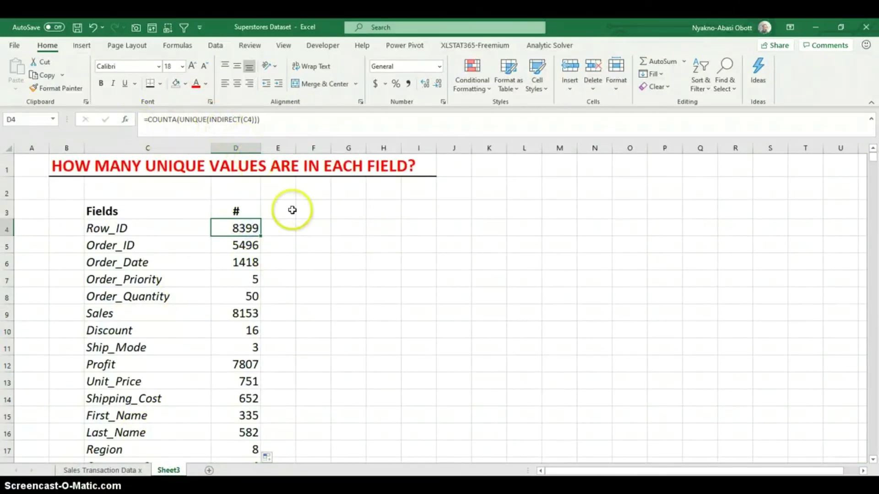